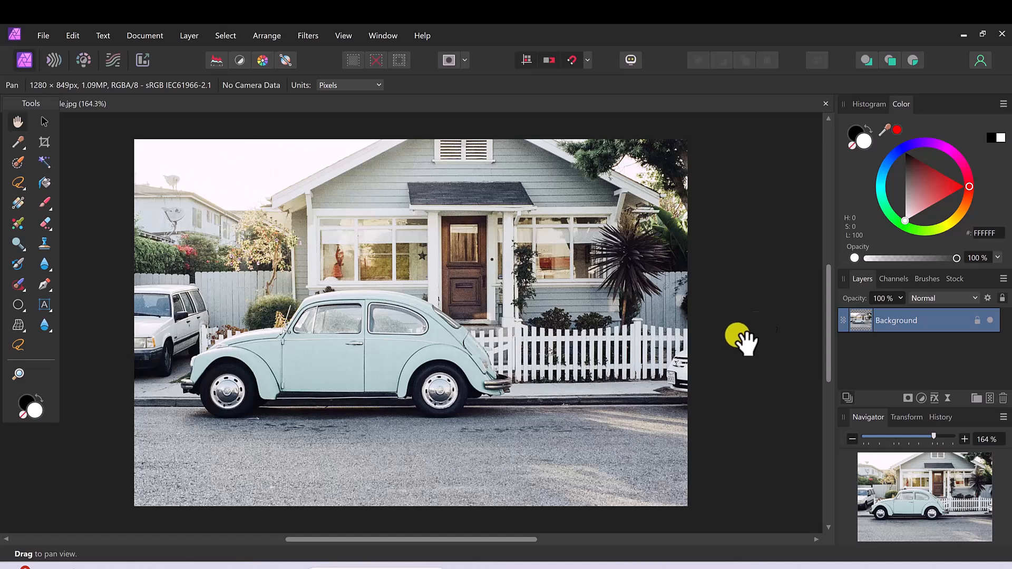
# Duplicate the Background layer.
pyautogui.rightClick(932, 316)
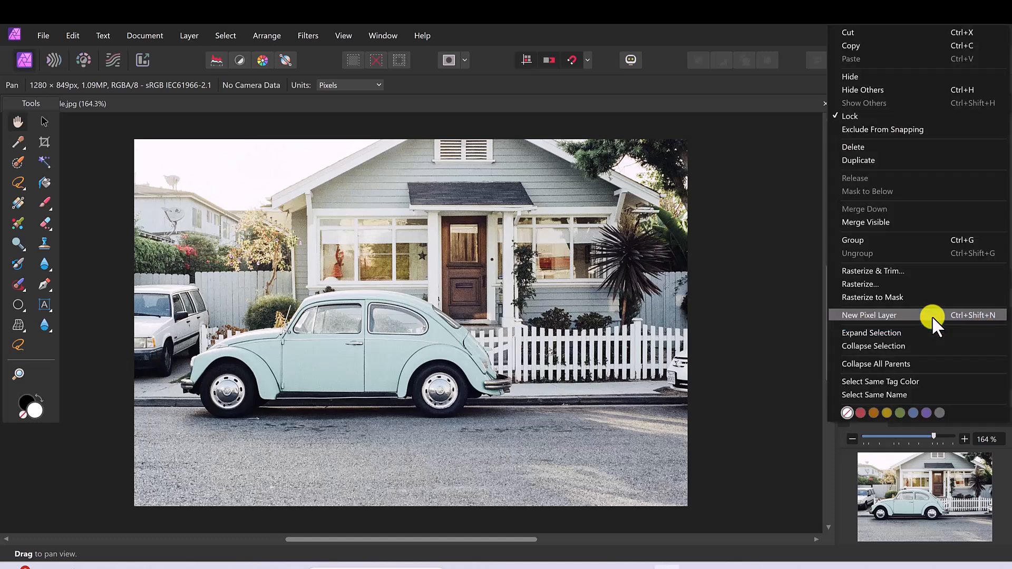
pyautogui.click(864, 160)
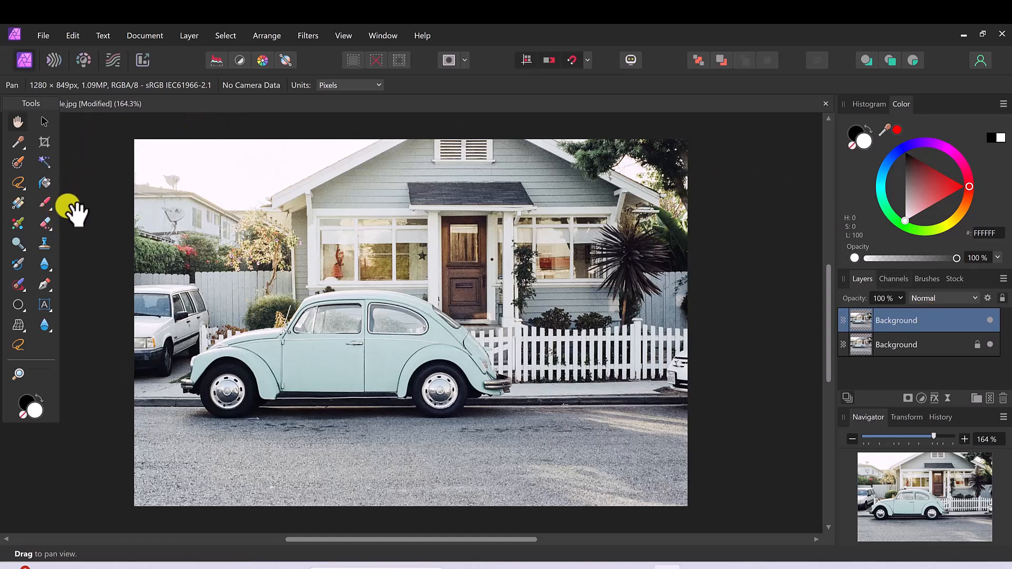
# Select the light blue car and the road below it with the Selection Brush at 47 px width.
pyautogui.click(20, 161)
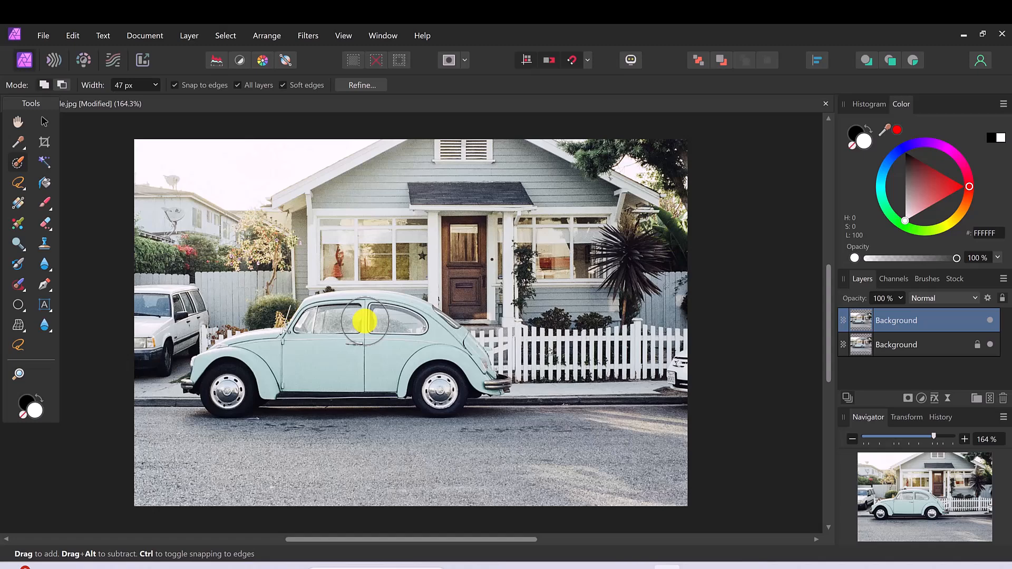
pyautogui.moveTo(365, 322)
pyautogui.mouseDown()
pyautogui.moveTo(400, 324)
pyautogui.moveTo(360, 347)
pyautogui.moveTo(329, 329)
pyautogui.mouseUp()
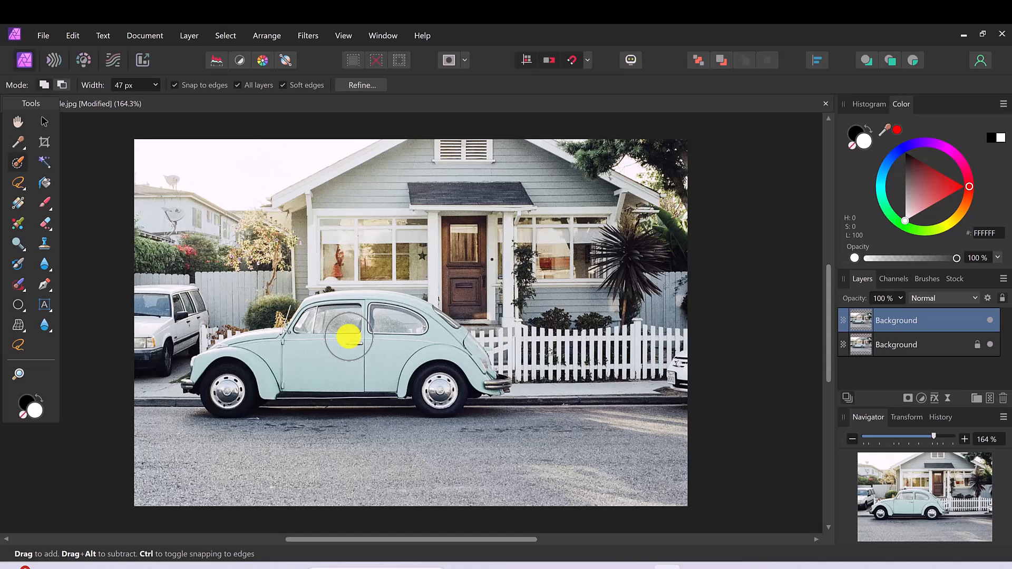
pyautogui.scroll(1, 348, 336)
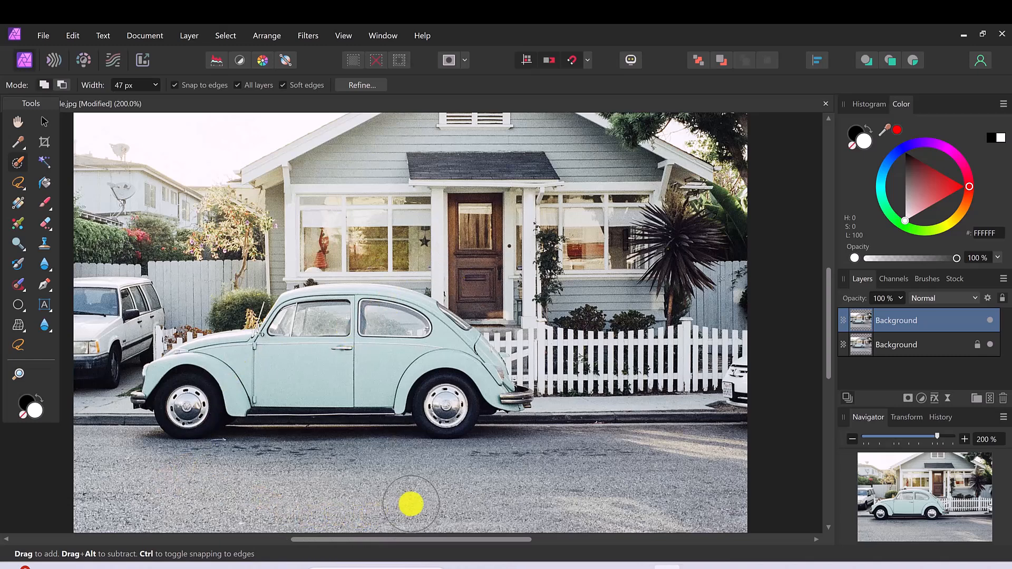
pyautogui.moveTo(399, 539)
pyautogui.mouseDown()
pyautogui.moveTo(377, 544)
pyautogui.moveTo(396, 544)
pyautogui.mouseUp()
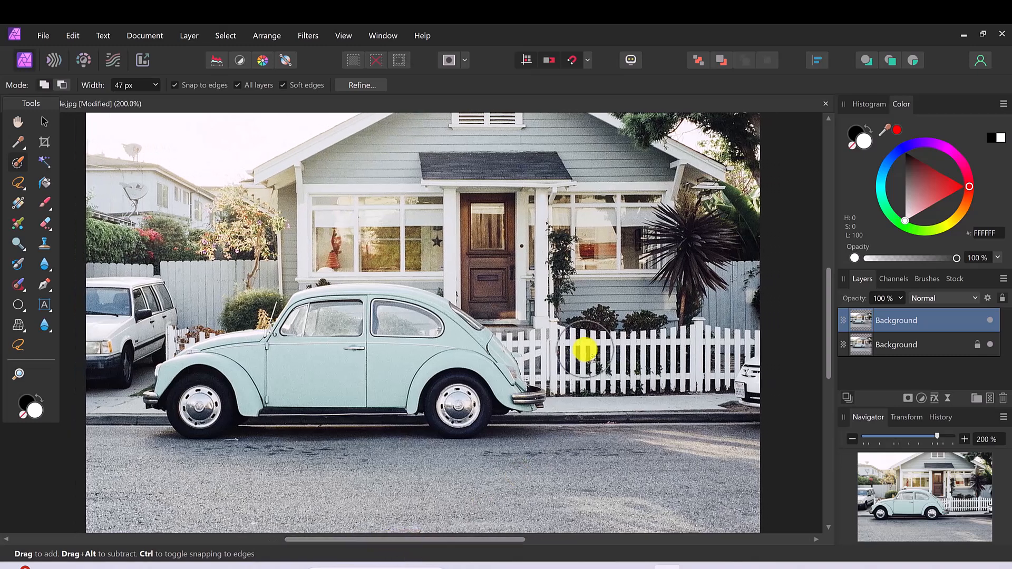
pyautogui.moveTo(824, 302); pyautogui.dragTo(828, 320)
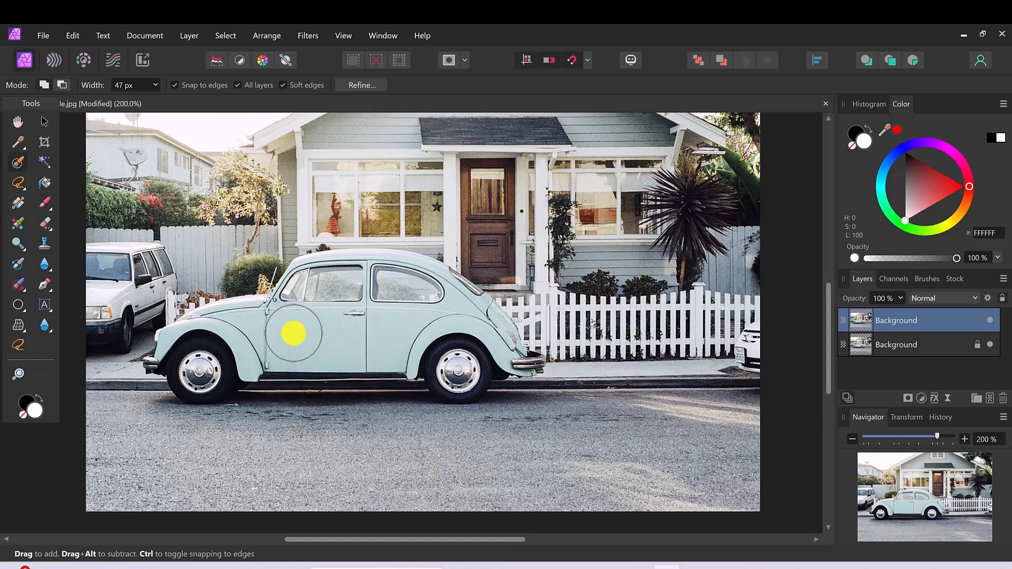
pyautogui.moveTo(306, 332)
pyautogui.mouseDown()
pyautogui.moveTo(342, 346)
pyautogui.moveTo(375, 323)
pyautogui.moveTo(329, 273)
pyautogui.moveTo(431, 289)
pyautogui.moveTo(406, 271)
pyautogui.moveTo(372, 267)
pyautogui.moveTo(463, 313)
pyautogui.moveTo(480, 338)
pyautogui.moveTo(467, 370)
pyautogui.moveTo(445, 384)
pyautogui.moveTo(513, 411)
pyautogui.moveTo(762, 416)
pyautogui.moveTo(744, 495)
pyautogui.moveTo(652, 504)
pyautogui.moveTo(323, 482)
pyautogui.moveTo(144, 495)
pyautogui.moveTo(93, 488)
pyautogui.moveTo(93, 406)
pyautogui.moveTo(202, 410)
pyautogui.moveTo(207, 357)
pyautogui.moveTo(192, 343)
pyautogui.moveTo(176, 350)
pyautogui.moveTo(234, 371)
pyautogui.moveTo(346, 369)
pyautogui.moveTo(384, 379)
pyautogui.moveTo(165, 440)
pyautogui.moveTo(125, 463)
pyautogui.moveTo(274, 461)
pyautogui.moveTo(389, 420)
pyautogui.moveTo(389, 396)
pyautogui.moveTo(381, 448)
pyautogui.moveTo(563, 464)
pyautogui.mouseUp()
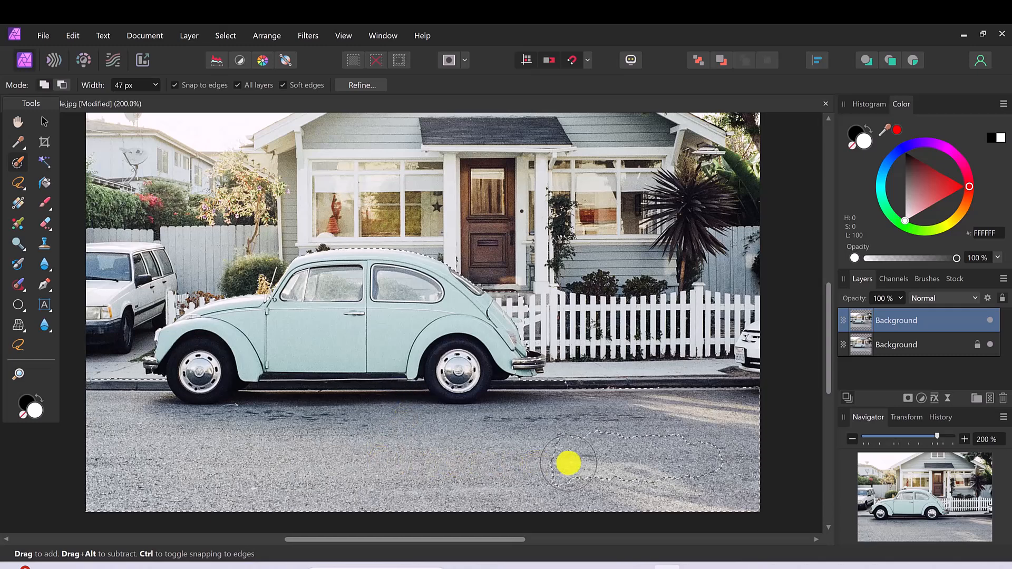
pyautogui.moveTo(600, 431)
pyautogui.mouseDown()
pyautogui.moveTo(543, 430)
pyautogui.moveTo(656, 442)
pyautogui.moveTo(615, 316)
pyautogui.moveTo(575, 324)
pyautogui.moveTo(580, 365)
pyautogui.mouseUp()
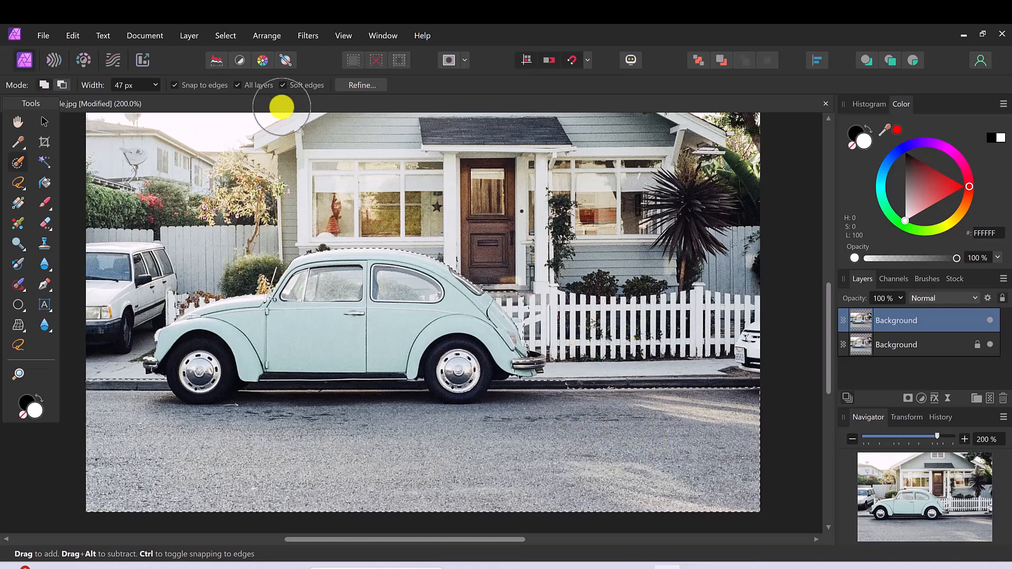
# Clean up the selection edge along the car's hood and windshield in Add and Subtract modes, narrowing the brush to 13 px and 9 px.
pyautogui.click(61, 85)
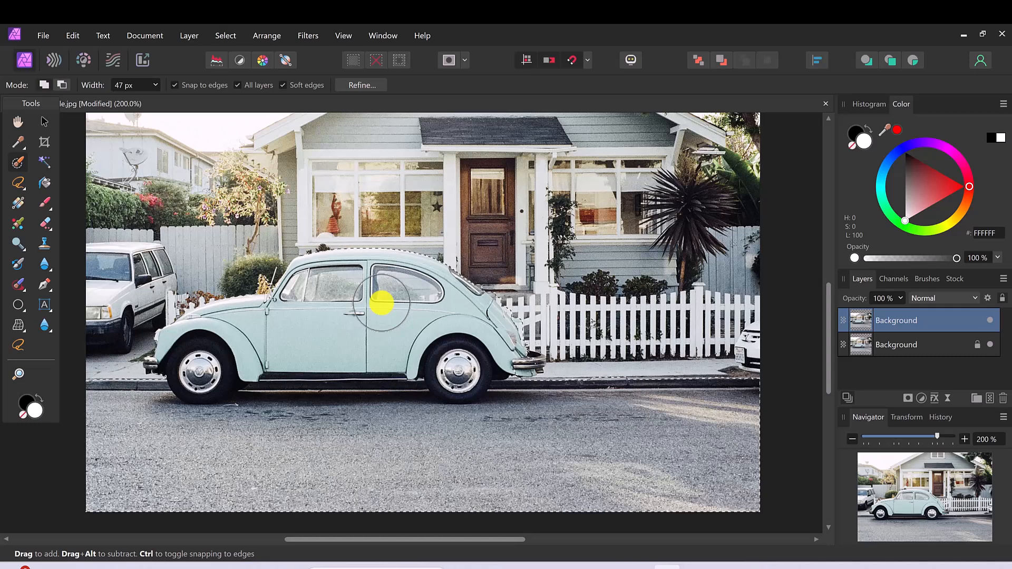
pyautogui.scroll(2, 382, 303)
pyautogui.scroll(1, 382, 303)
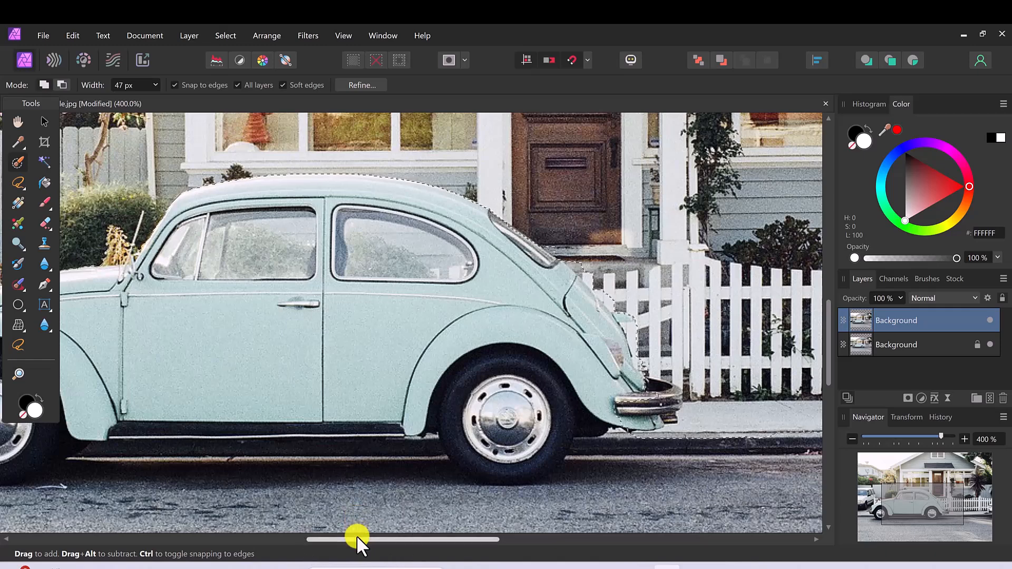
pyautogui.moveTo(356, 537); pyautogui.dragTo(262, 545)
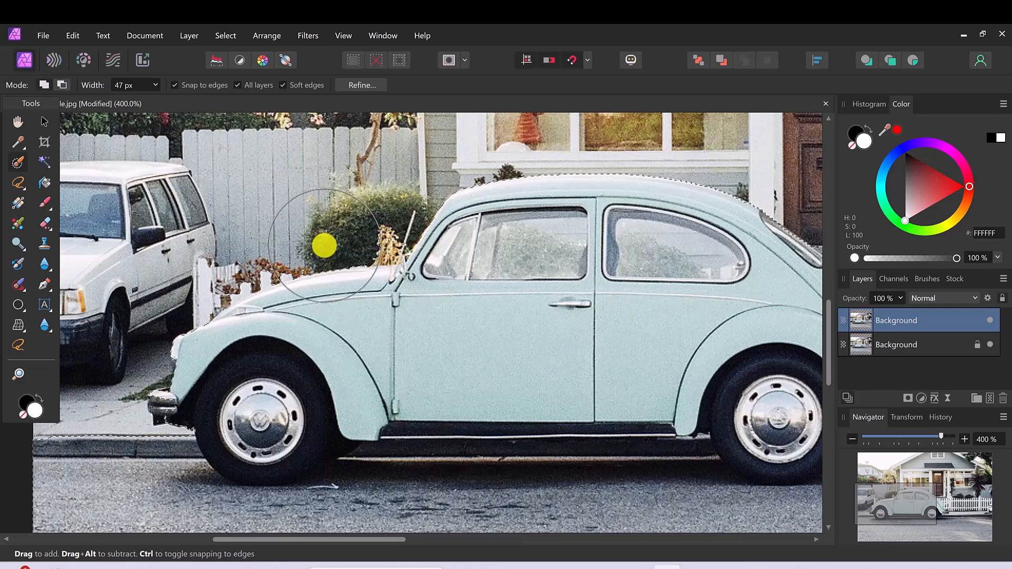
pyautogui.press('[')
pyautogui.press('[')
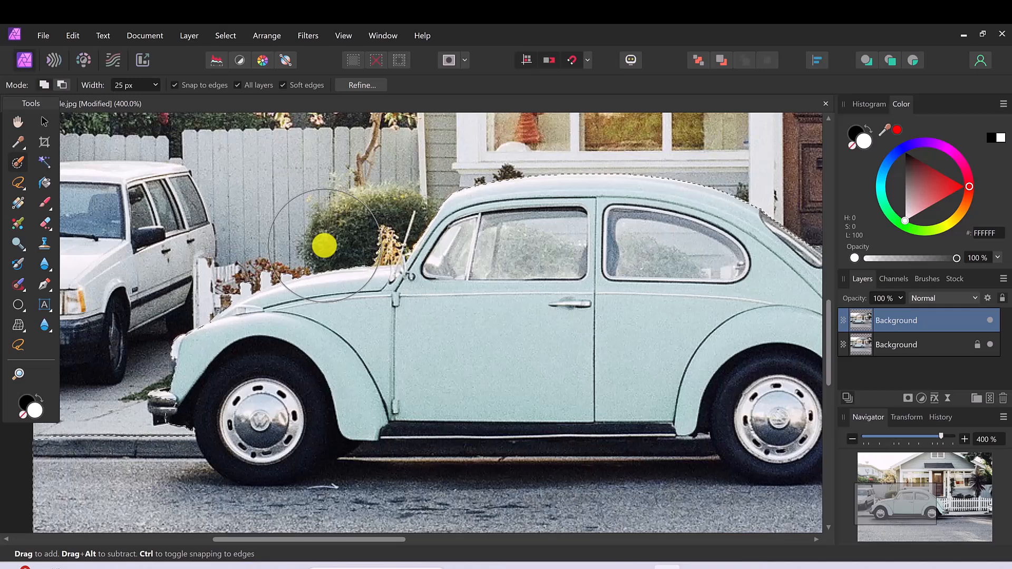
pyautogui.press('[')
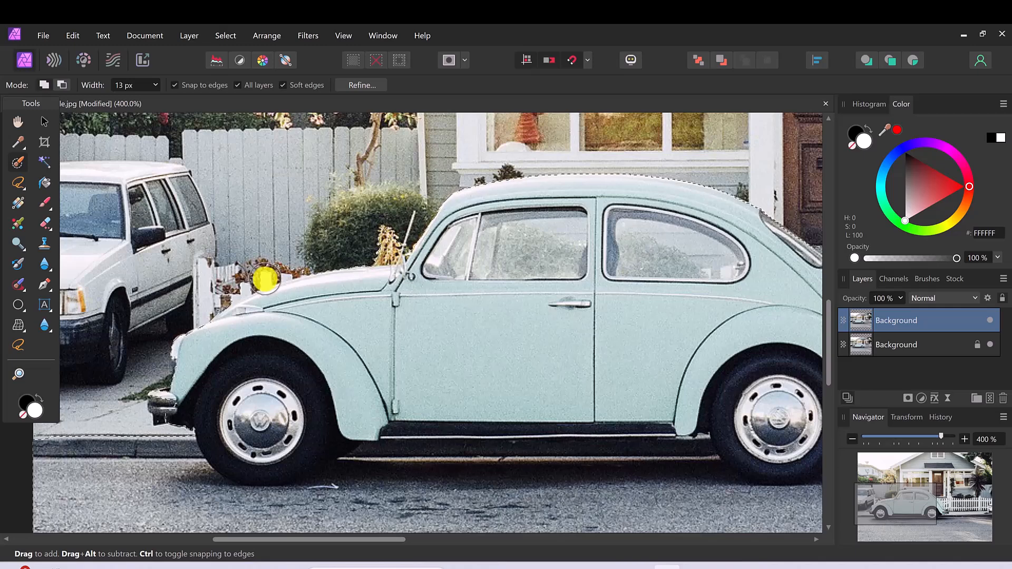
pyautogui.click(62, 84)
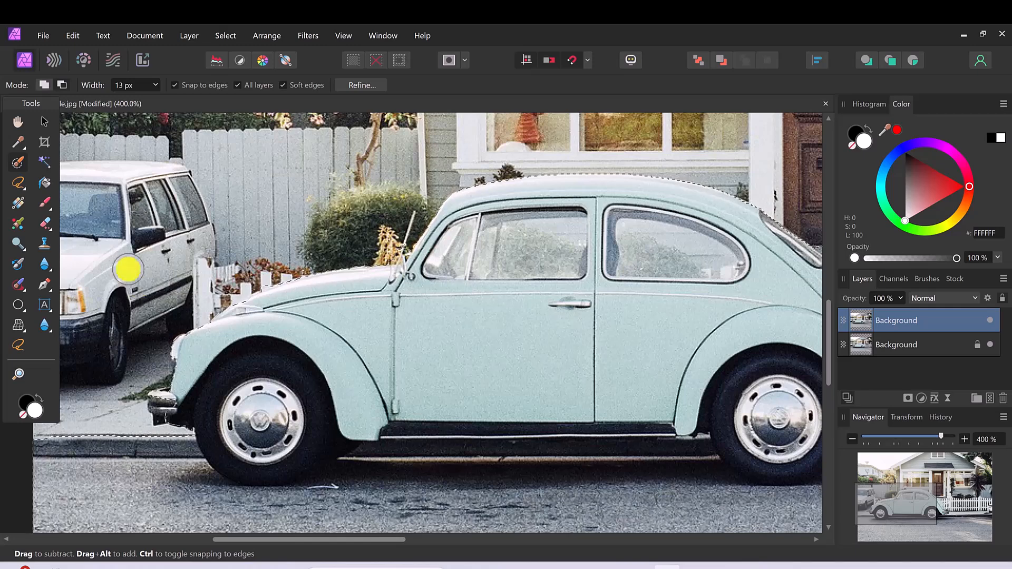
pyautogui.click(43, 82)
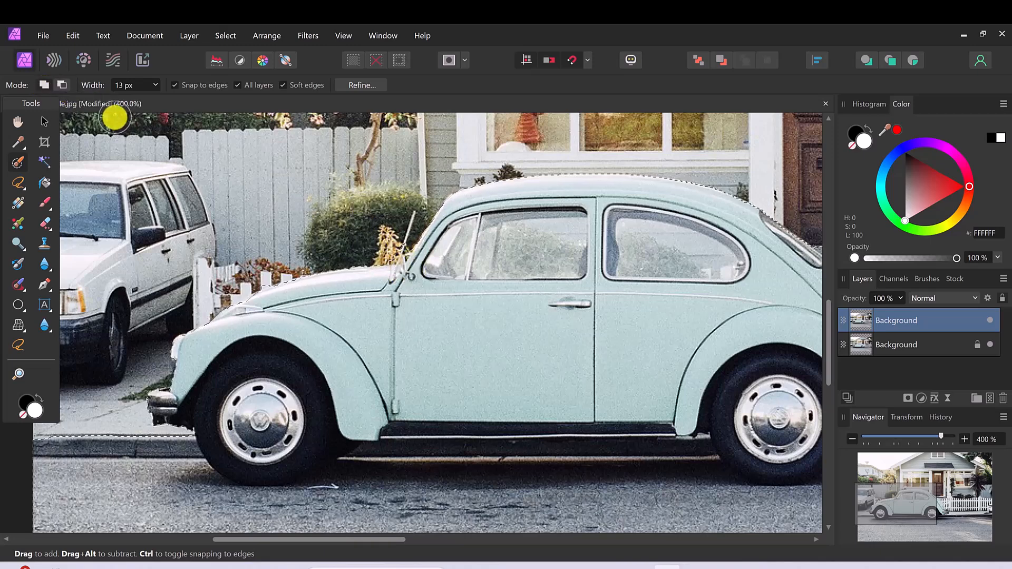
pyautogui.click(60, 85)
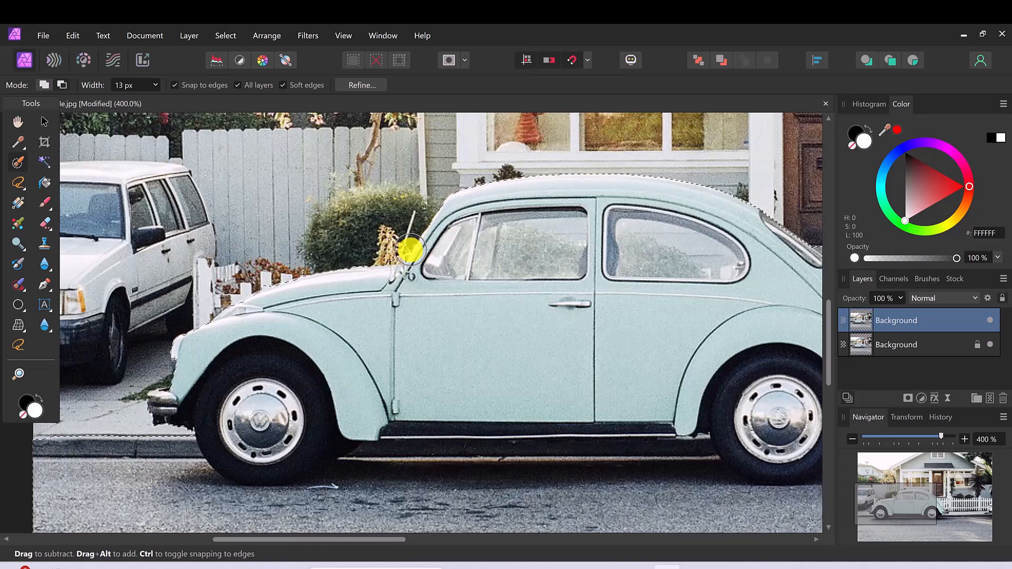
pyautogui.press('[')
pyautogui.press('[')
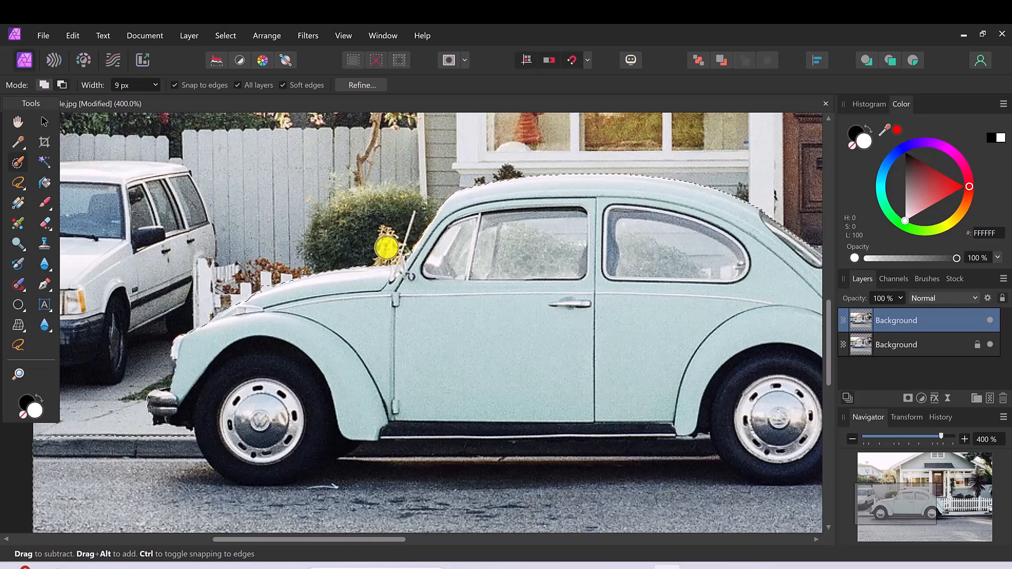
# Correct the selection around the car's rear end and bumper with the 9 px brush, adding missed parts and subtracting the background.
pyautogui.moveTo(391, 537); pyautogui.dragTo(452, 545)
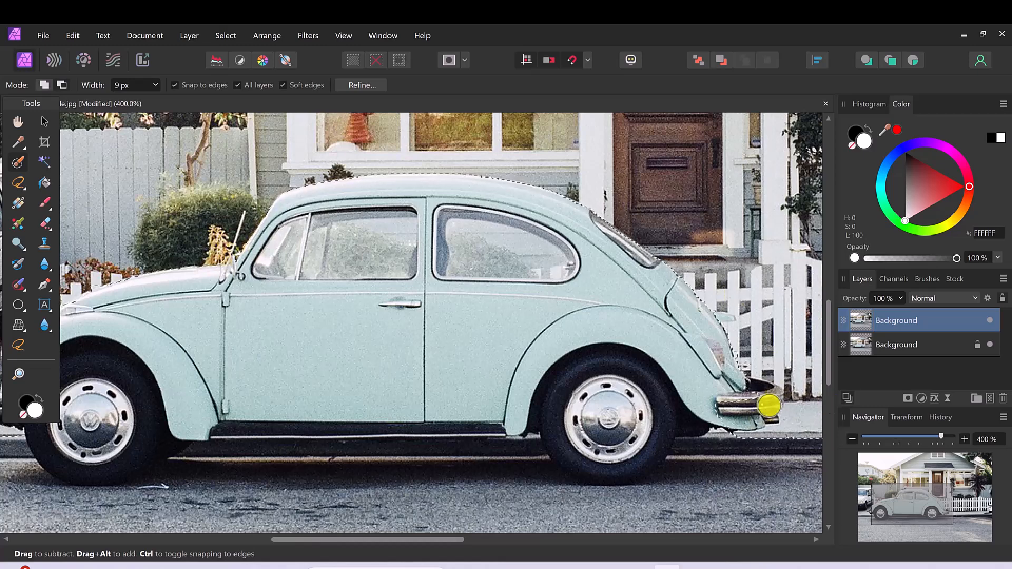
pyautogui.click(44, 85)
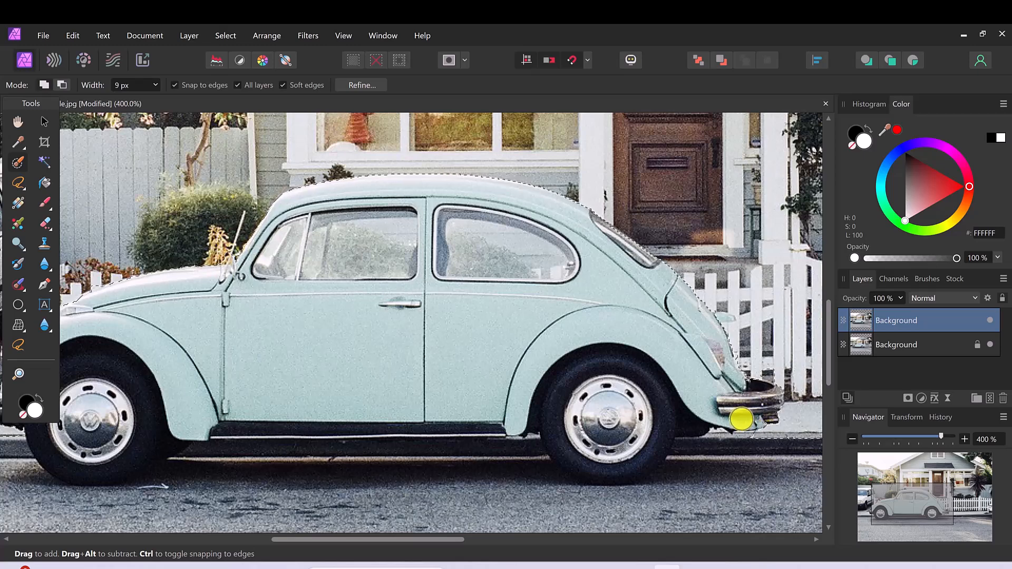
pyautogui.click(45, 85)
pyautogui.click(61, 84)
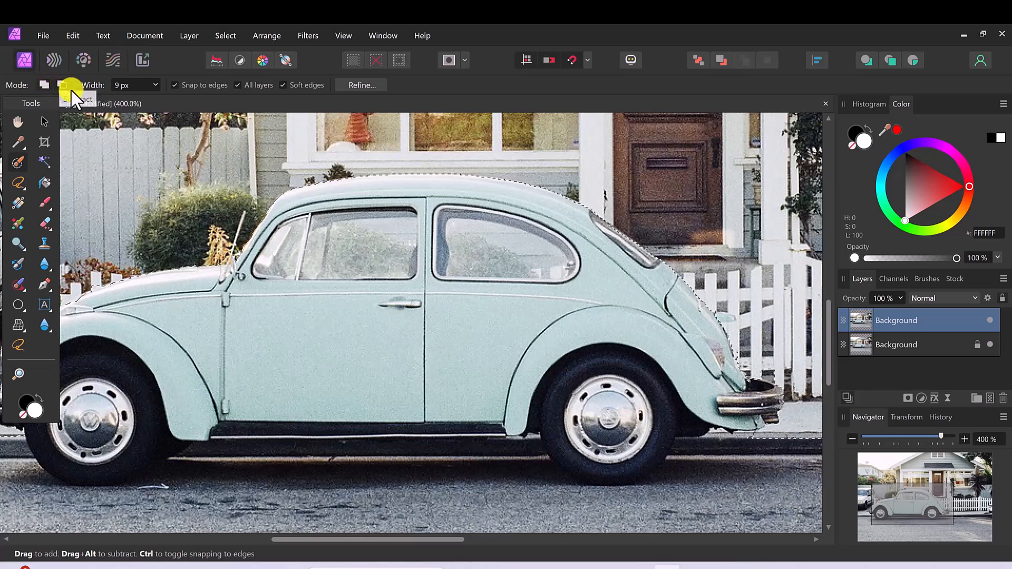
pyautogui.moveTo(712, 312)
pyautogui.mouseDown()
pyautogui.moveTo(780, 344)
pyautogui.moveTo(768, 375)
pyautogui.moveTo(775, 364)
pyautogui.moveTo(789, 384)
pyautogui.moveTo(761, 429)
pyautogui.mouseUp()
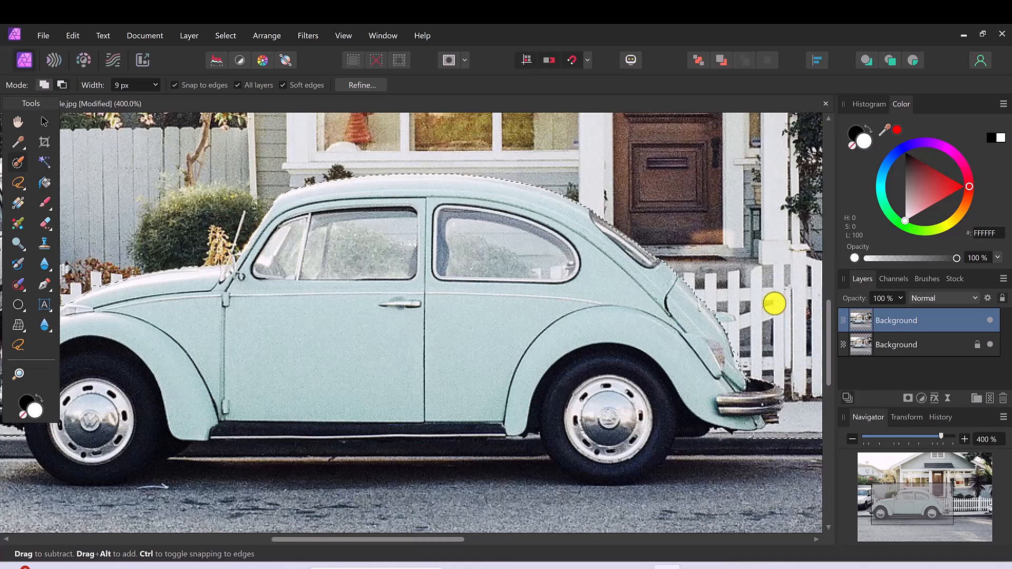
pyautogui.hotkey('ctrl', '-')
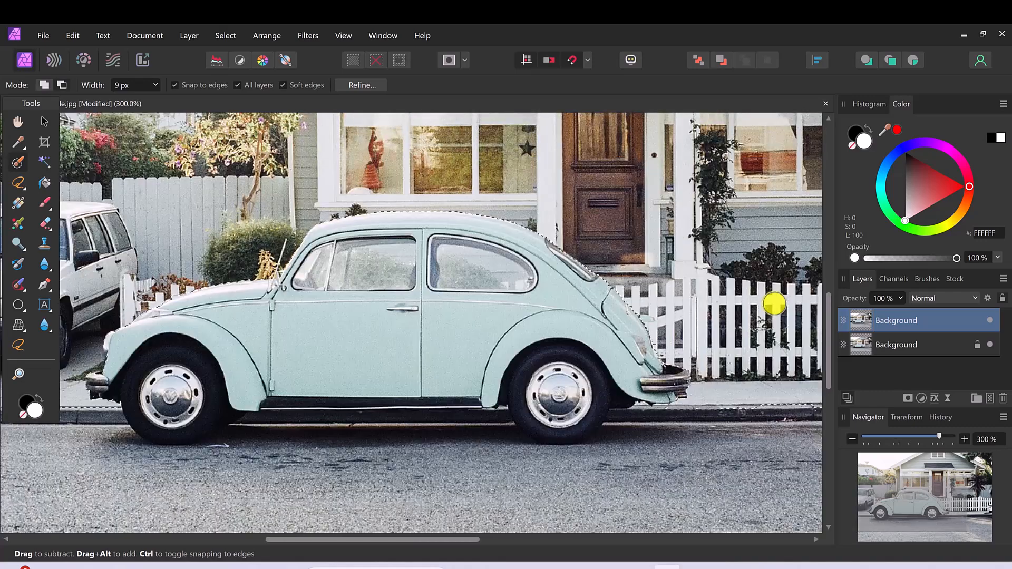
pyautogui.hotkey('ctrl', '-')
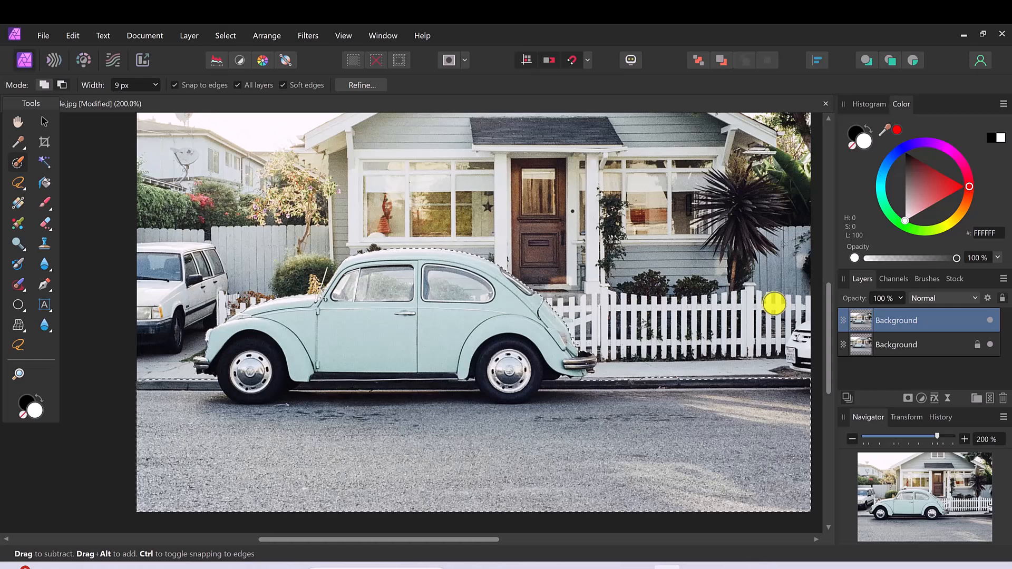
# Refine the selection with matte edges and output it as a new layer with mask.
pyautogui.click(355, 84)
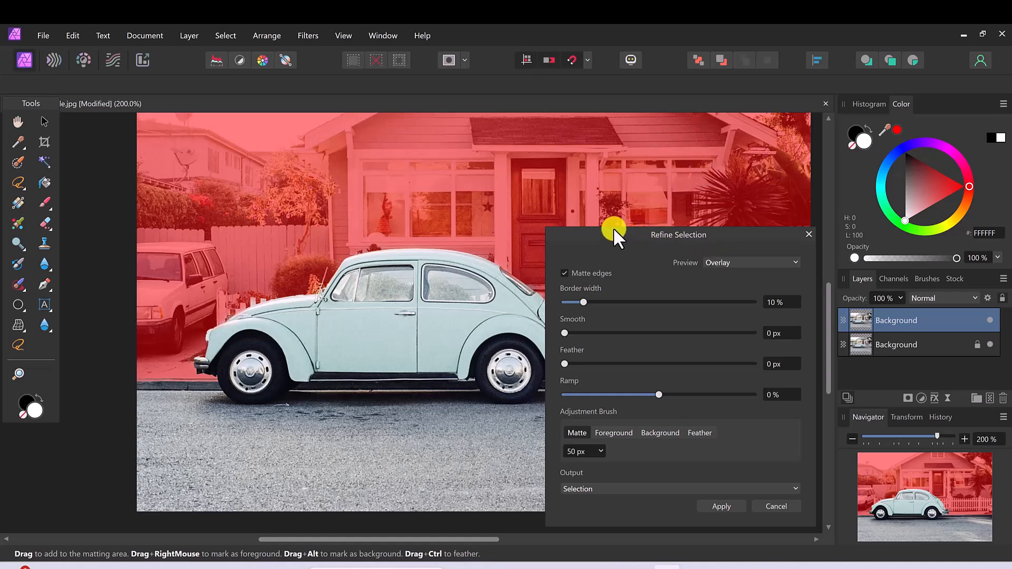
pyautogui.moveTo(612, 230); pyautogui.dragTo(746, 228)
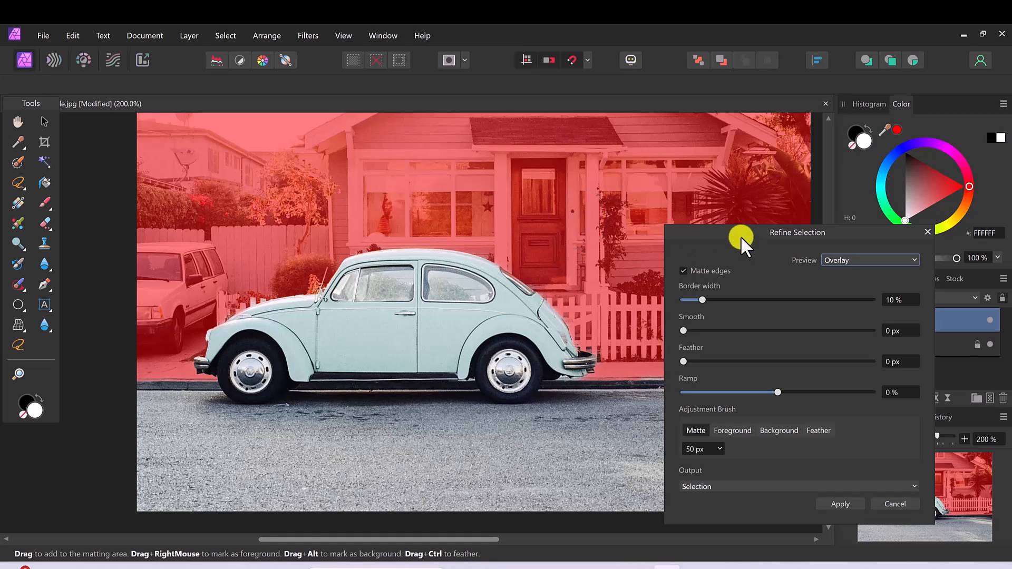
pyautogui.moveTo(741, 237); pyautogui.dragTo(691, 203)
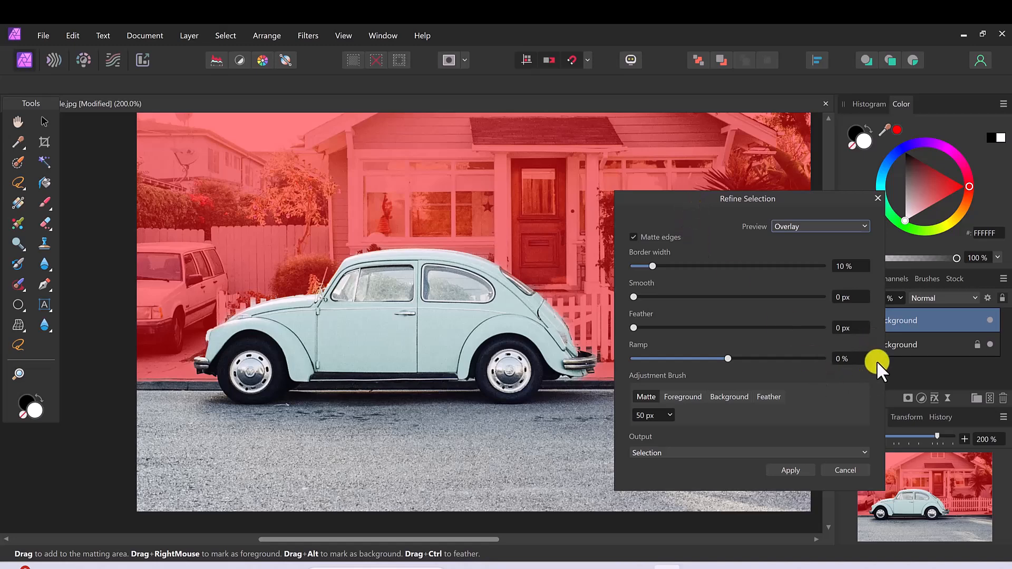
pyautogui.click(865, 453)
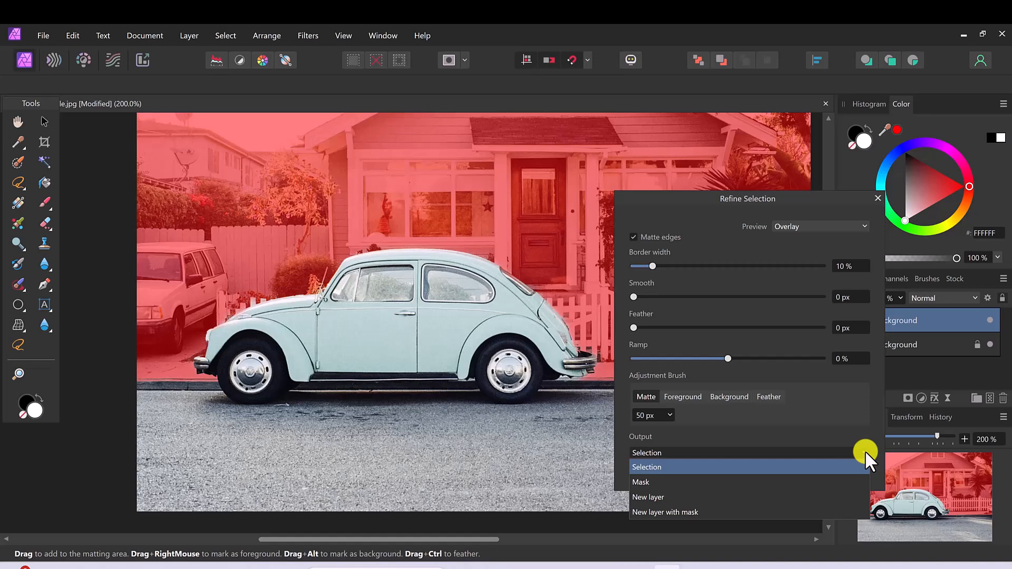
pyautogui.click(681, 512)
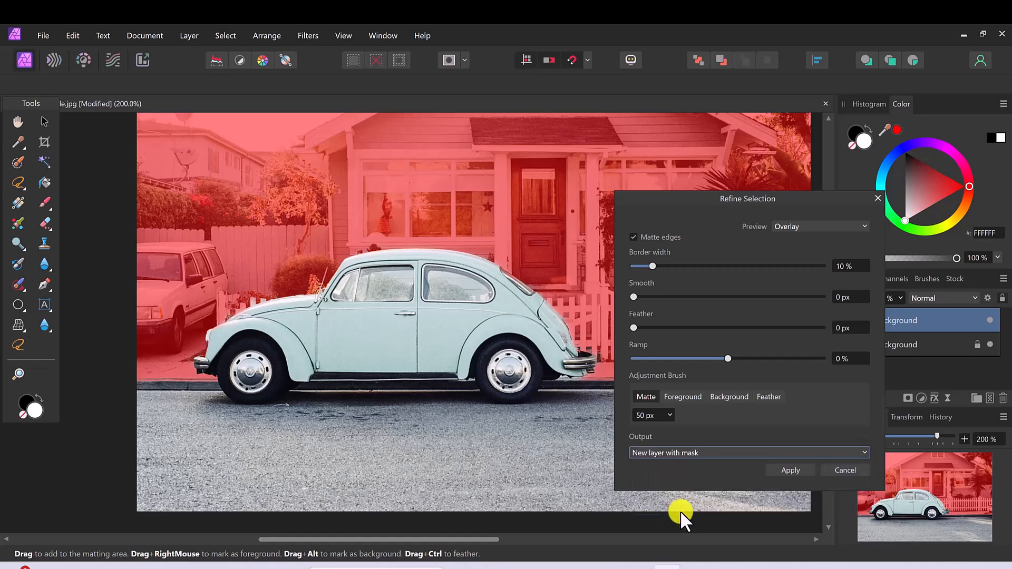
pyautogui.click(789, 468)
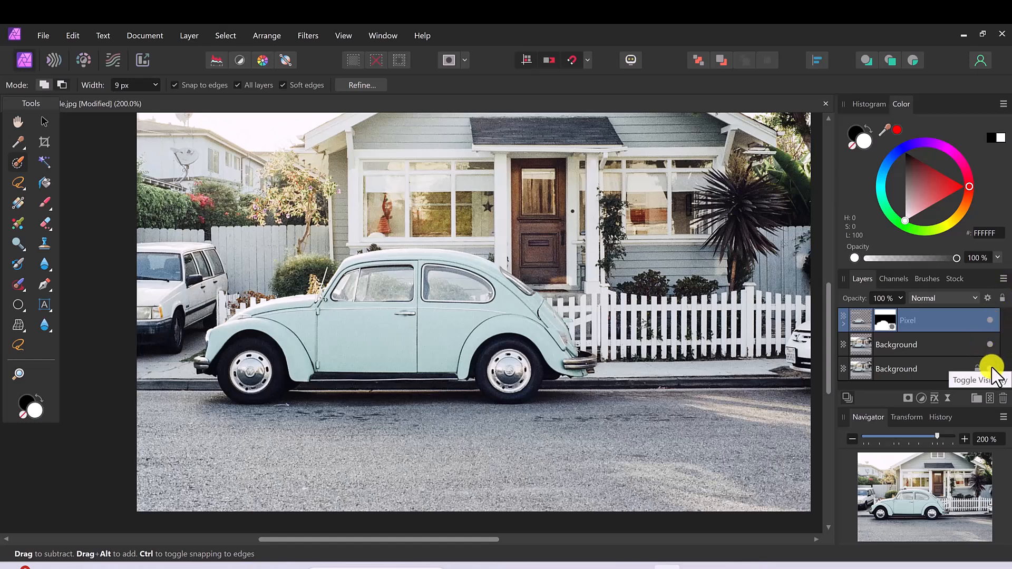
# Hide both Background layers to isolate the masked car and road.
pyautogui.click(993, 368)
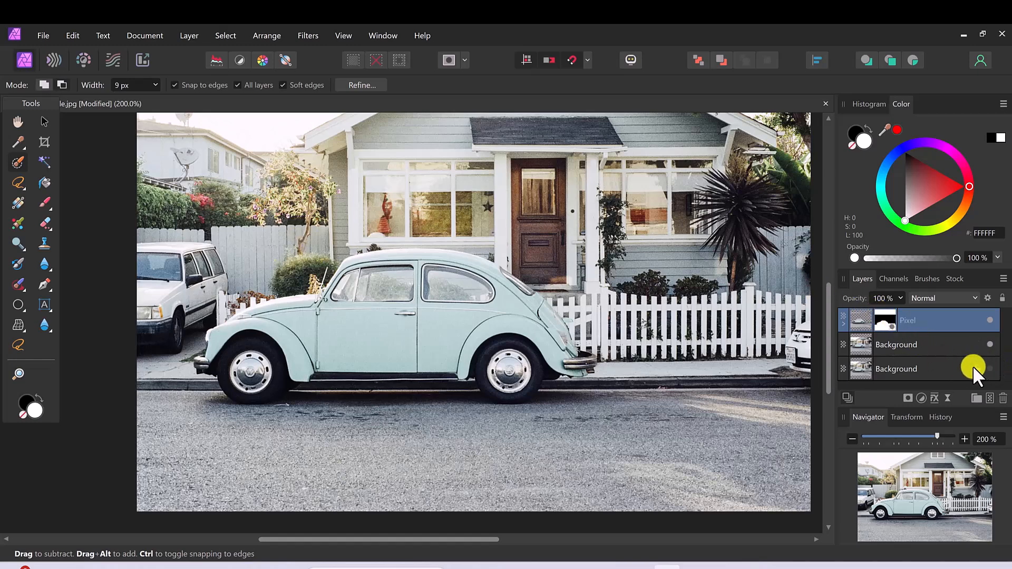
pyautogui.click(989, 343)
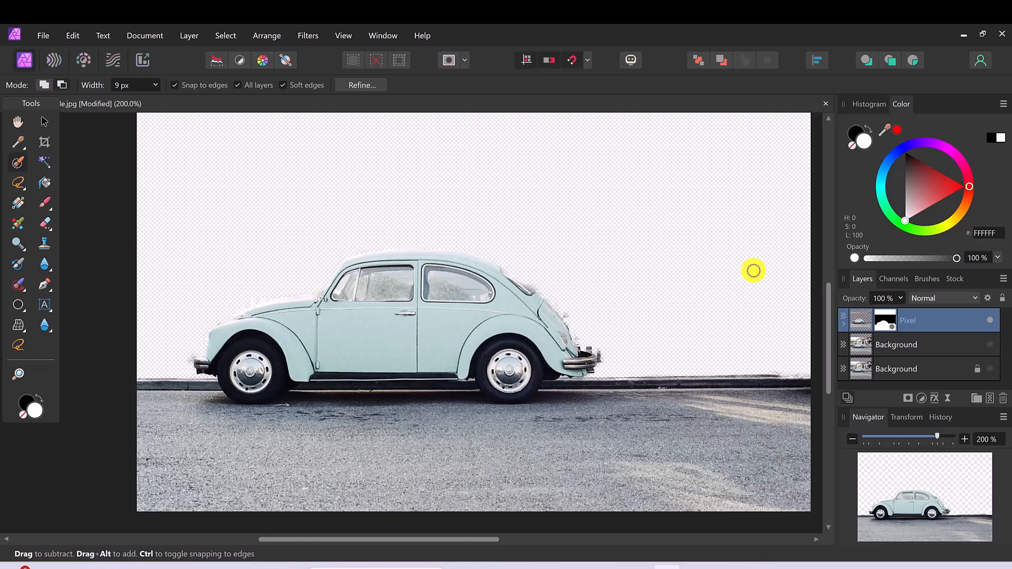
# Clean up the background remnants along the car's rear window and trunk with the 17 px Paint Brush, using white.
pyautogui.hotkey('ctrl', '+')
pyautogui.hotkey('ctrl', '+')
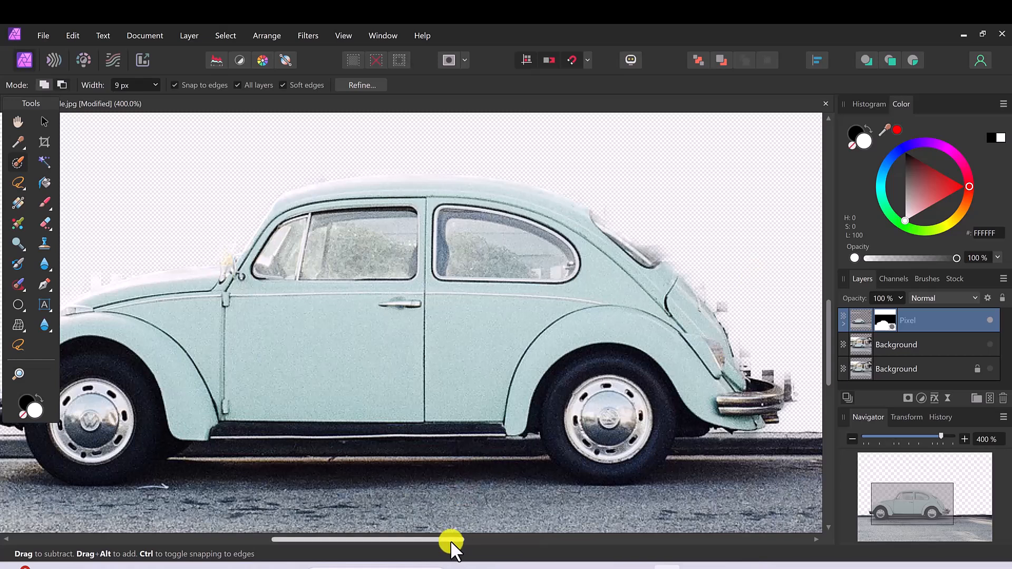
pyautogui.moveTo(442, 538); pyautogui.dragTo(524, 542)
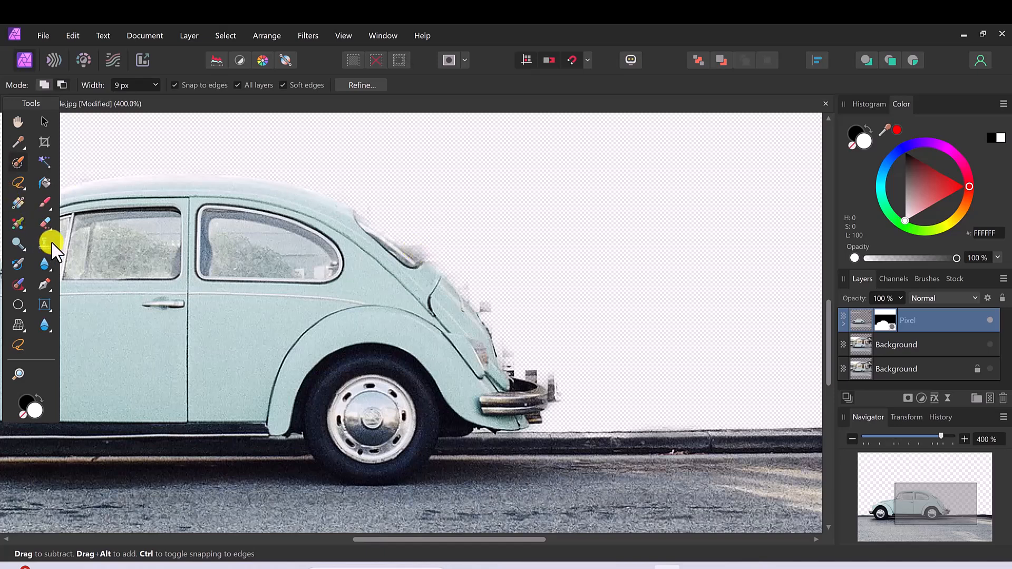
pyautogui.click(45, 204)
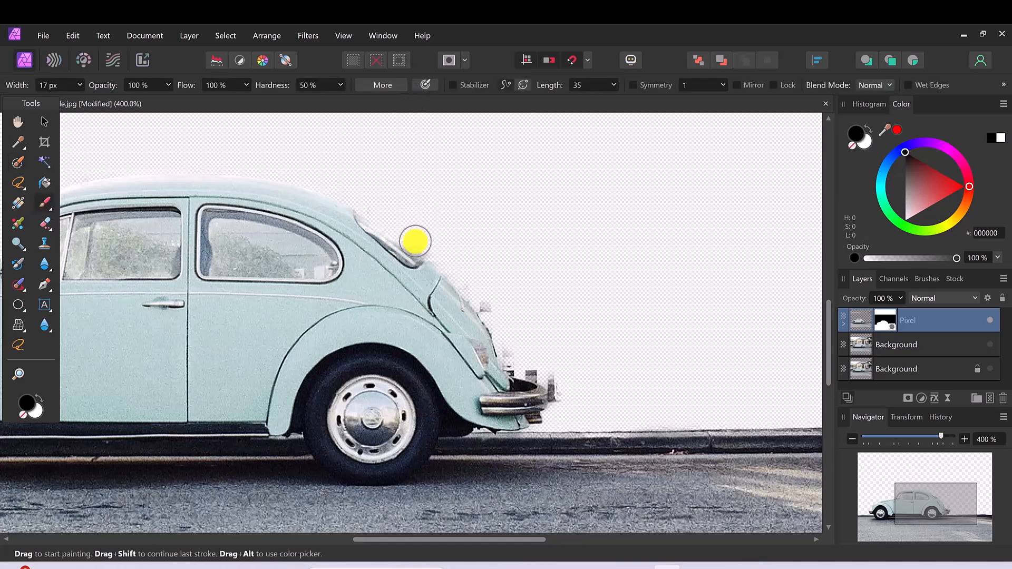
pyautogui.moveTo(420, 245); pyautogui.dragTo(436, 255)
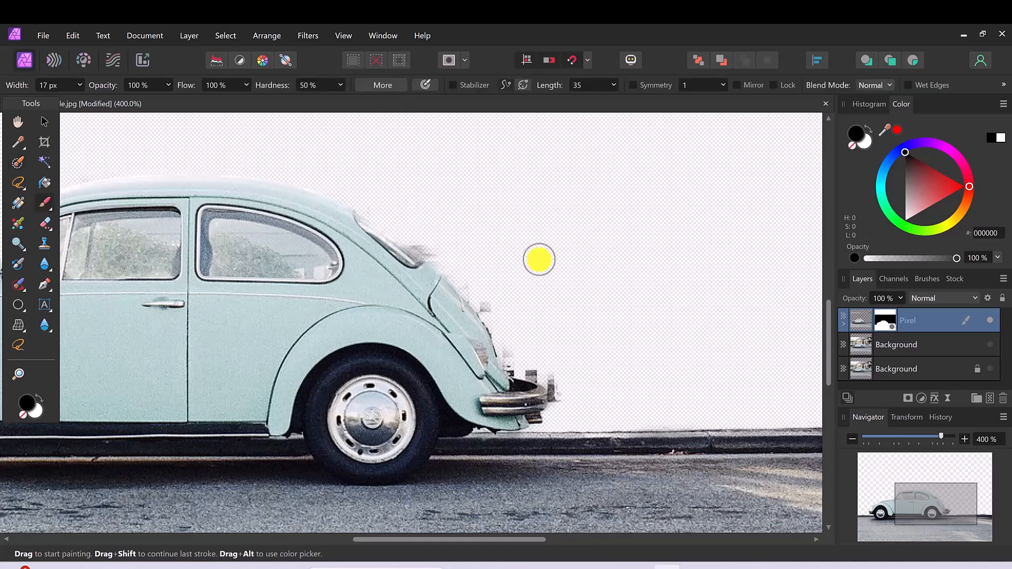
pyautogui.click(35, 412)
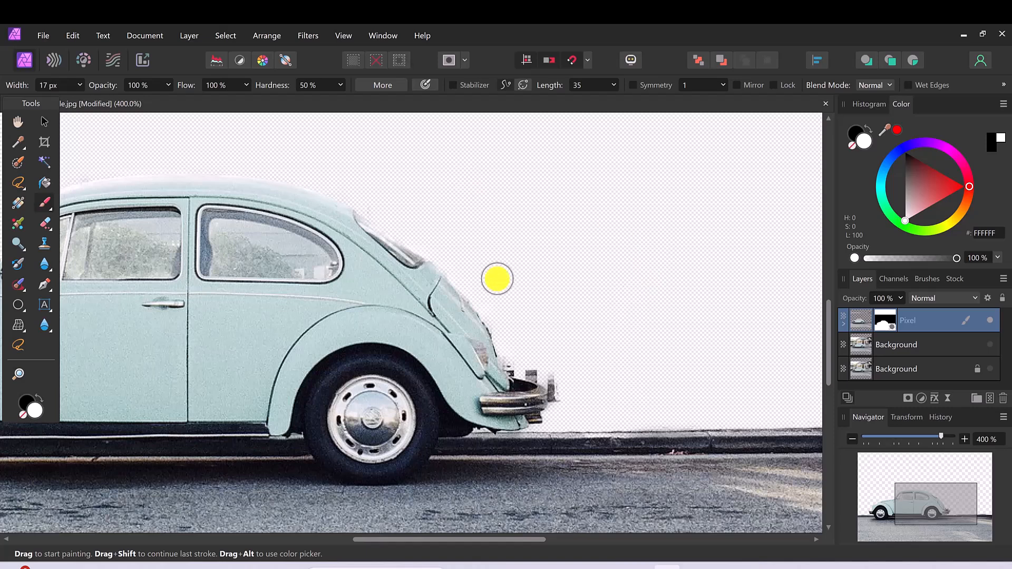
# Remove the leftover background smudges around the car's front bumper with the white 17 px Paint Brush.
pyautogui.moveTo(519, 543); pyautogui.dragTo(459, 549)
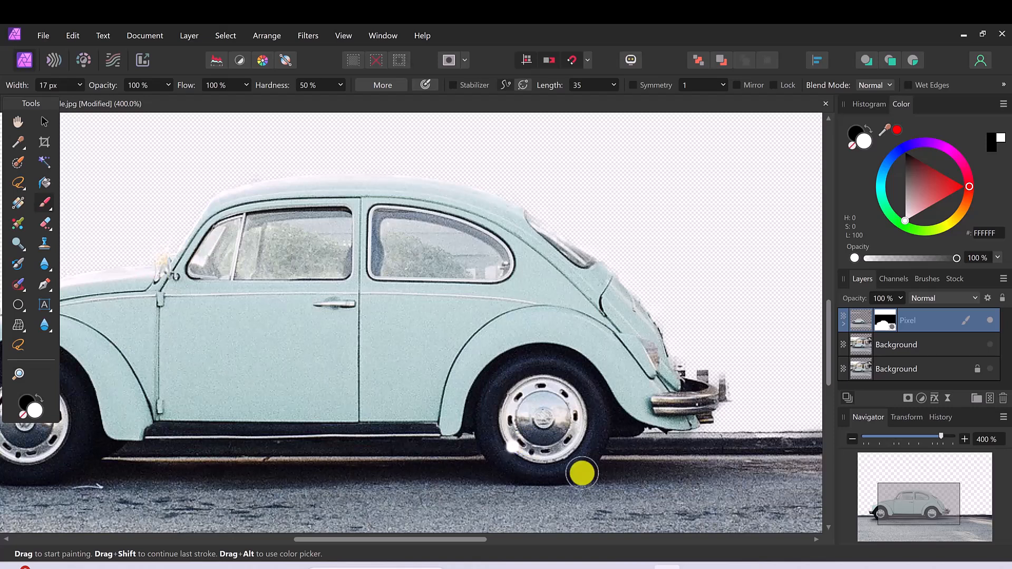
pyautogui.moveTo(443, 541); pyautogui.dragTo(385, 540)
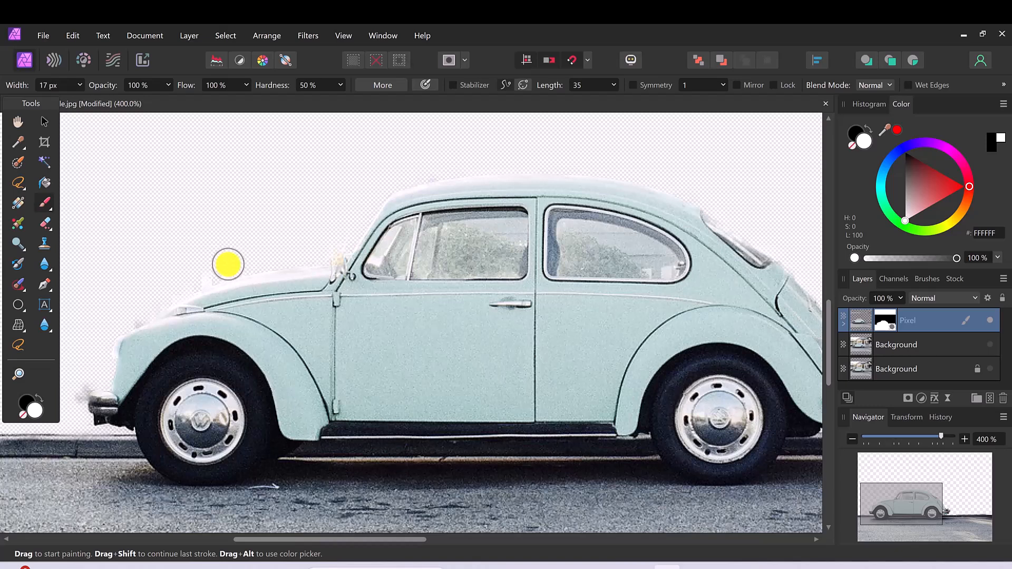
pyautogui.click(44, 203)
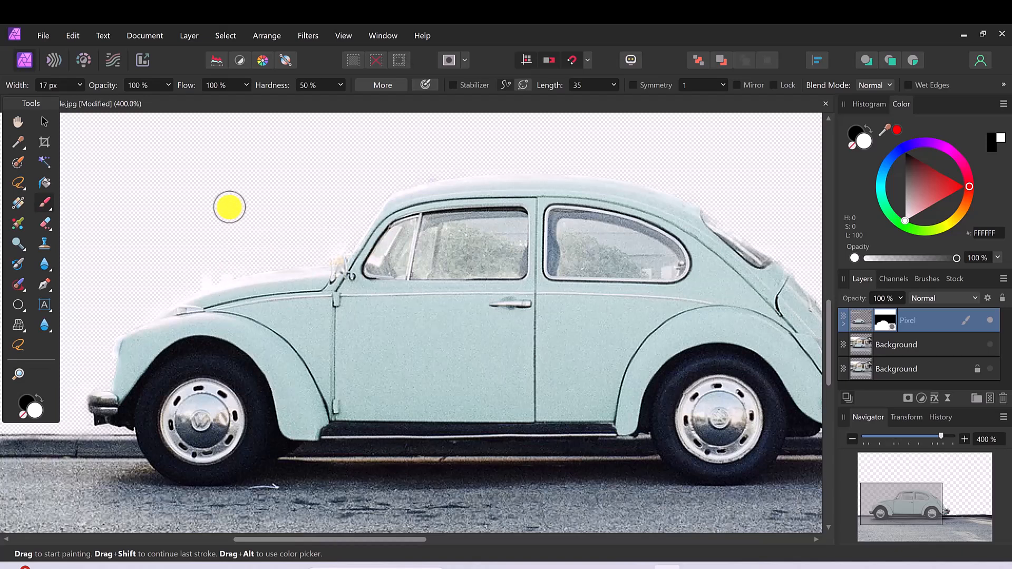
# Try painting black above the hood's edge, undo the stroke and return the brush color to white.
pyautogui.click(22, 403)
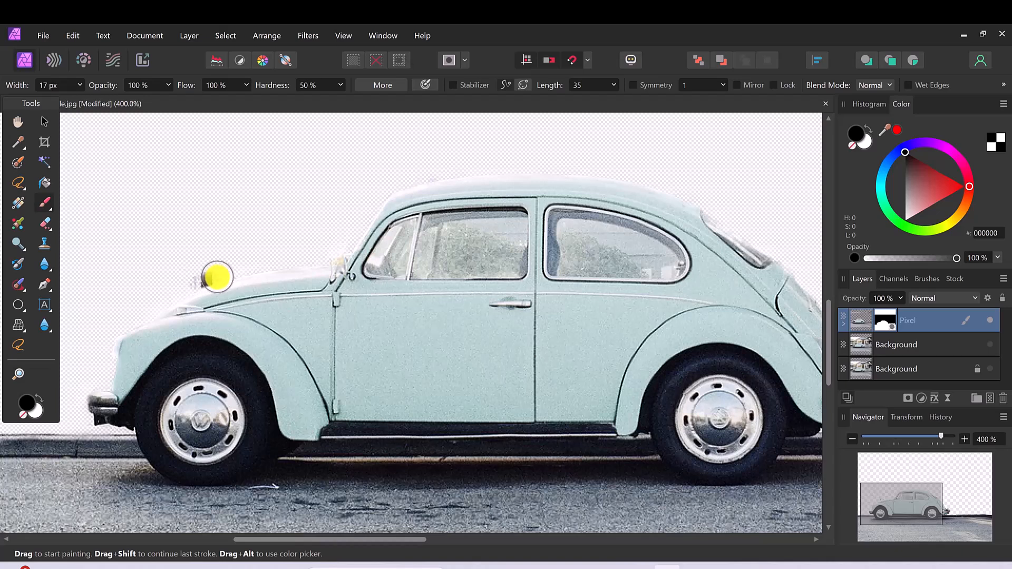
pyautogui.click(71, 35)
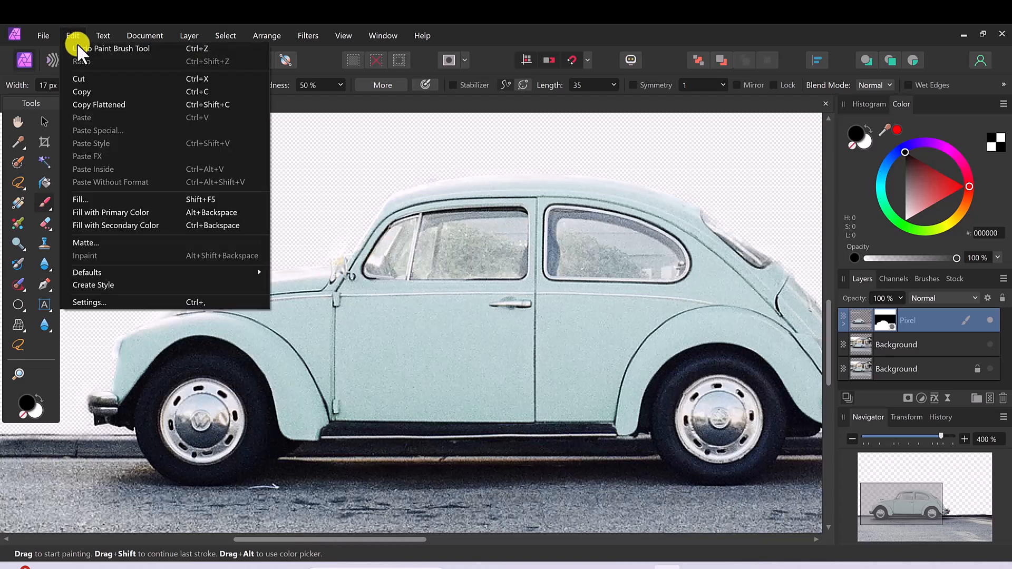
pyautogui.click(78, 47)
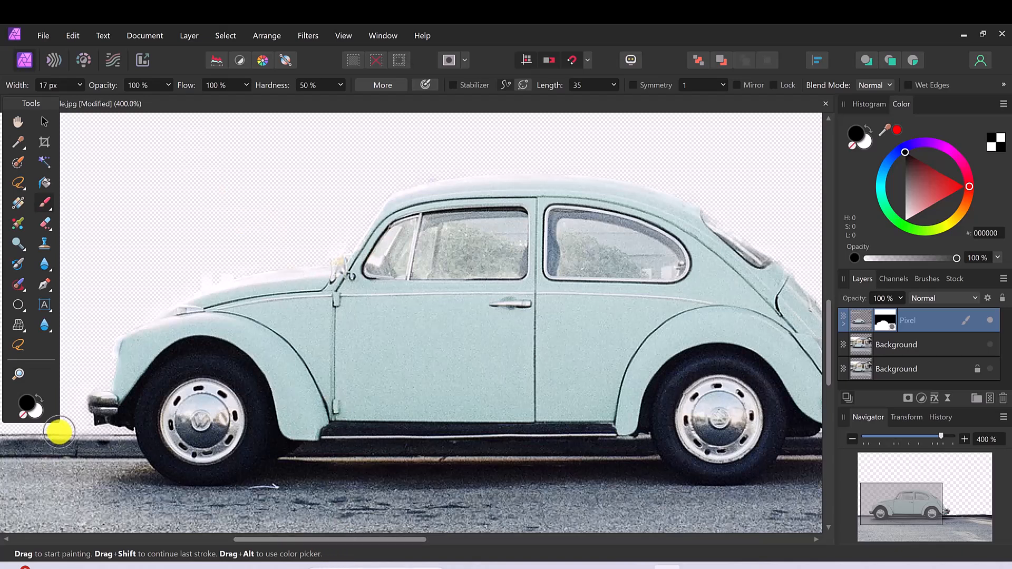
pyautogui.click(35, 414)
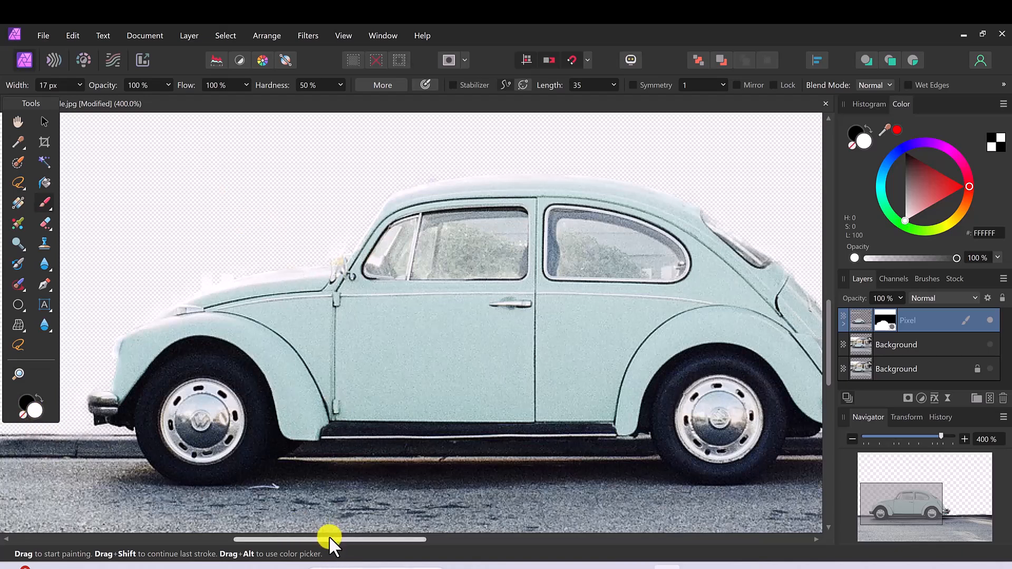
# Select the Background layer directly below the masked car layer and make it visible again.
pyautogui.moveTo(327, 539); pyautogui.dragTo(359, 539)
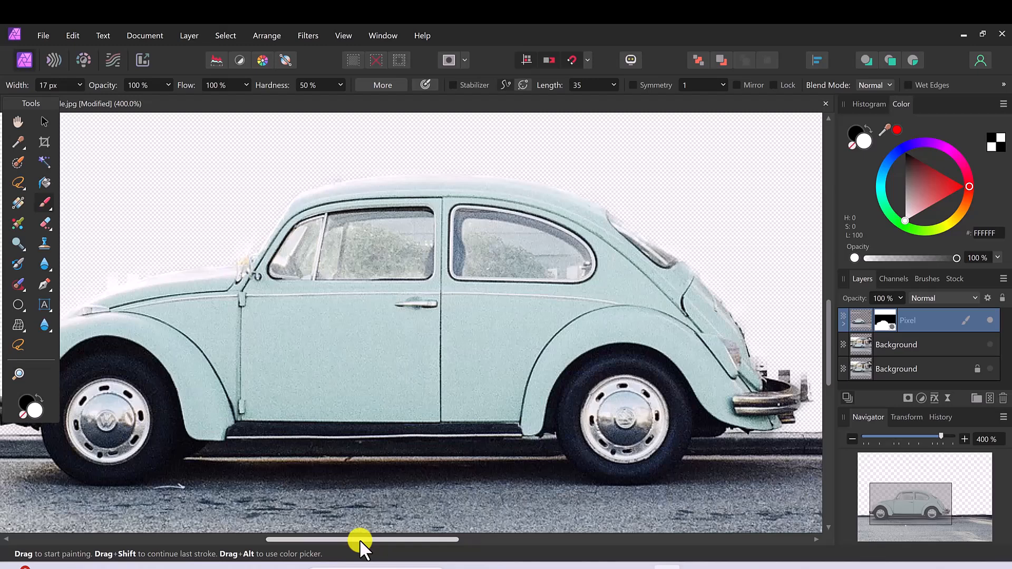
pyautogui.hotkey('ctrl', '-')
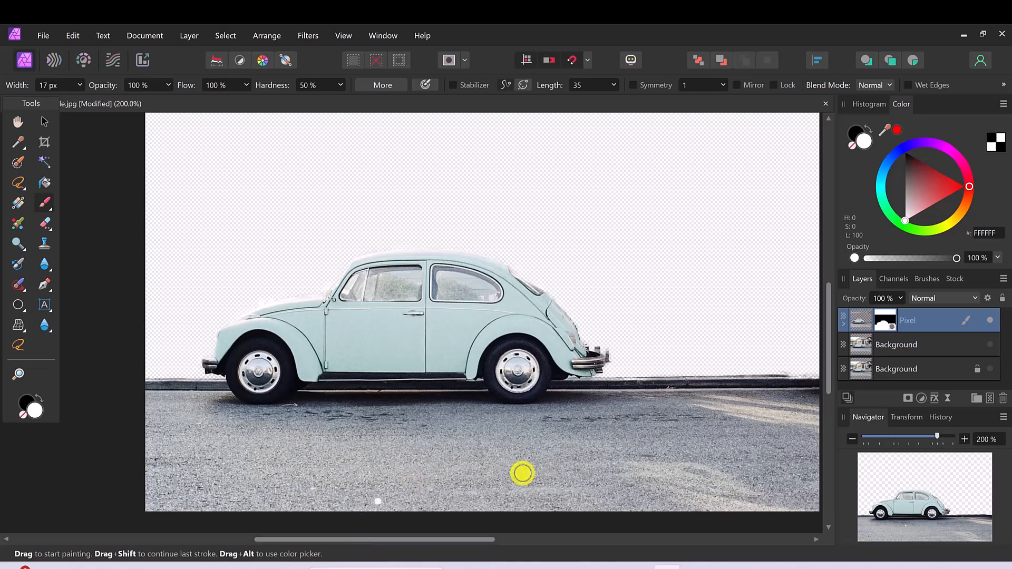
pyautogui.click(941, 344)
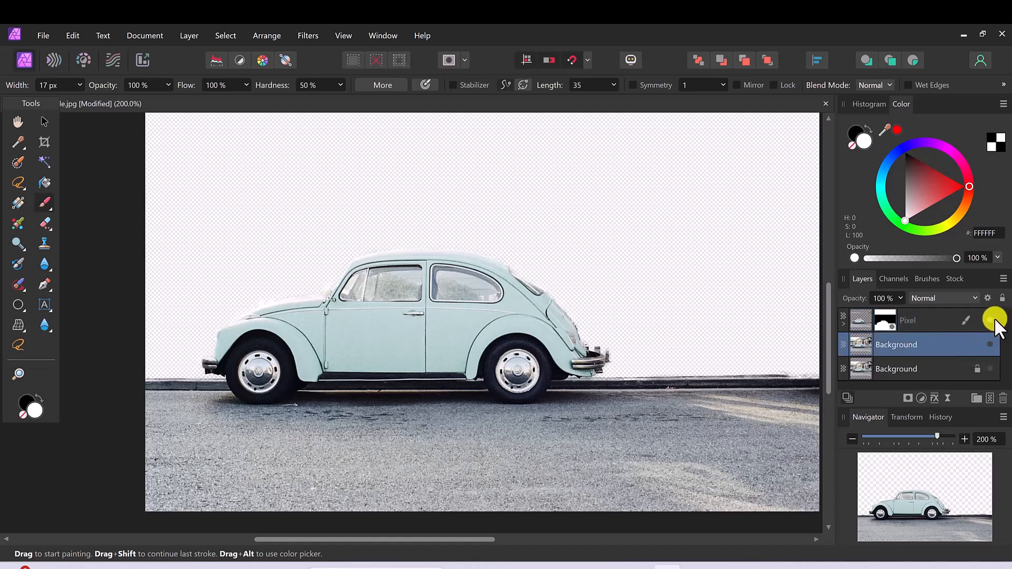
pyautogui.click(991, 369)
pyautogui.click(991, 369)
pyautogui.click(990, 344)
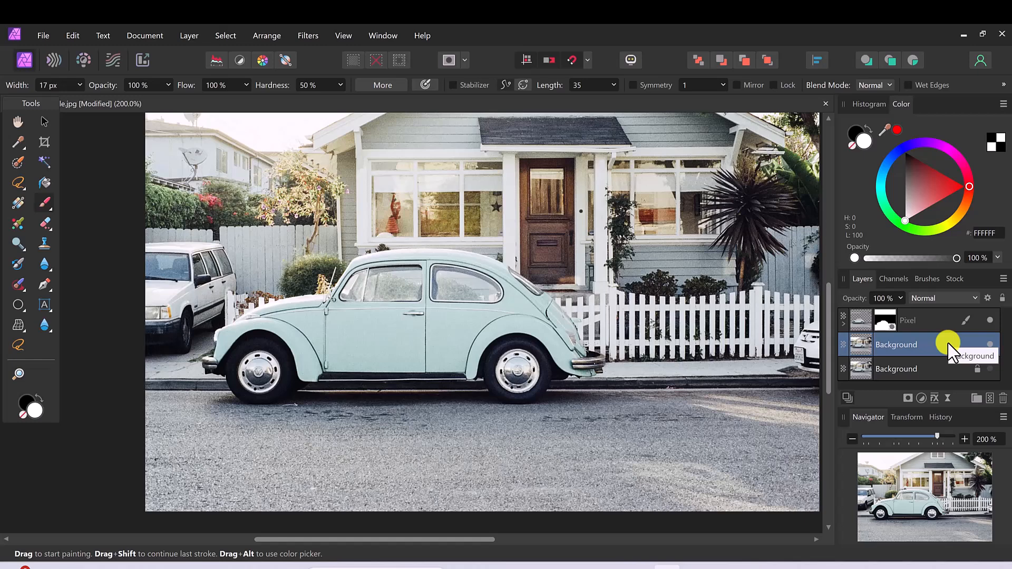
# Add a live Gaussian Blur with a 5.4 px radius to the visible Background layer.
pyautogui.click(947, 397)
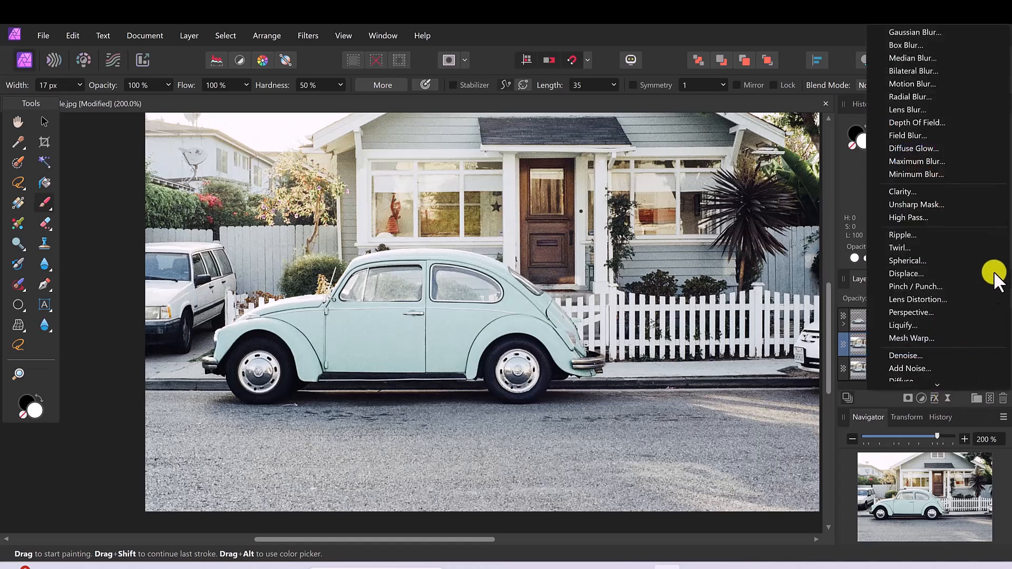
pyautogui.click(906, 37)
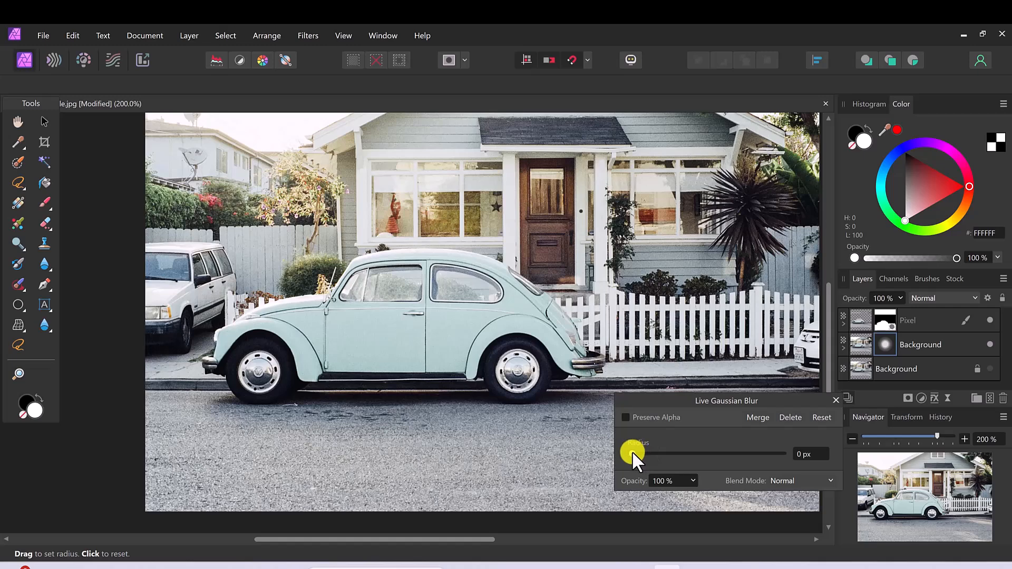
pyautogui.moveTo(633, 452); pyautogui.dragTo(682, 451)
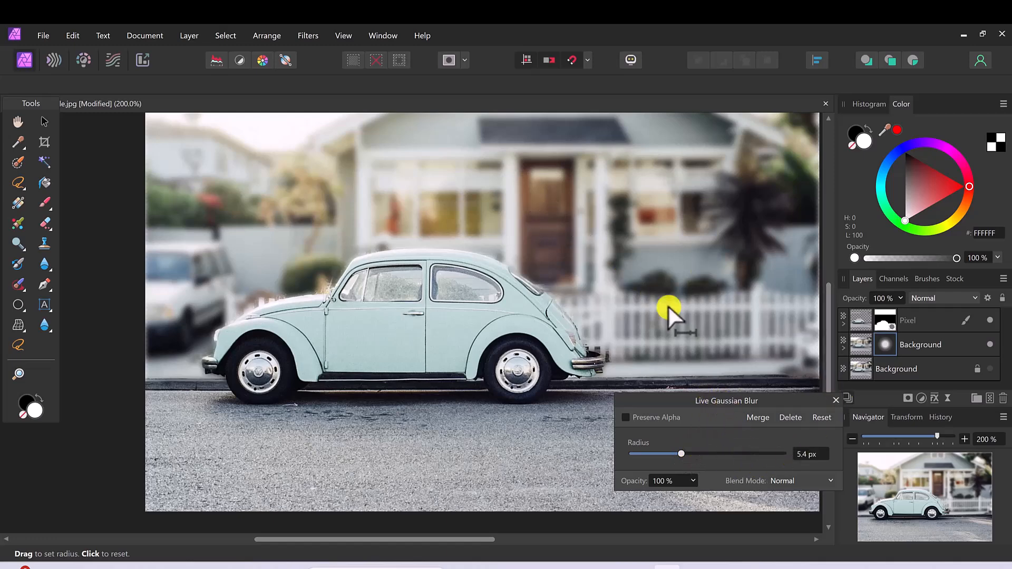
pyautogui.press('b')
pyautogui.click(836, 400)
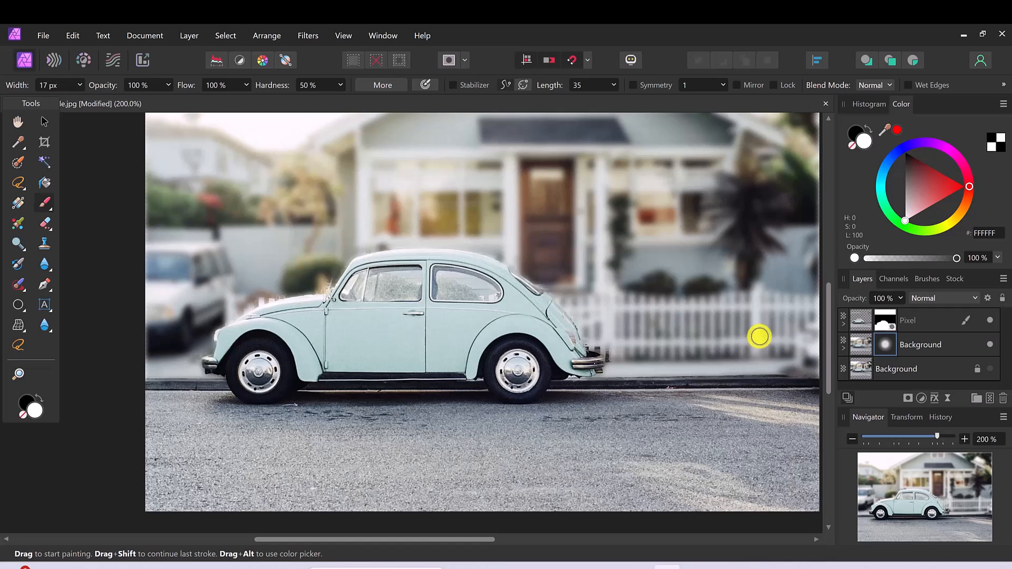
# Add a Brightness / Contrast adjustment above the blurred Background layer and darken it to -36% brightness.
pyautogui.click(921, 398)
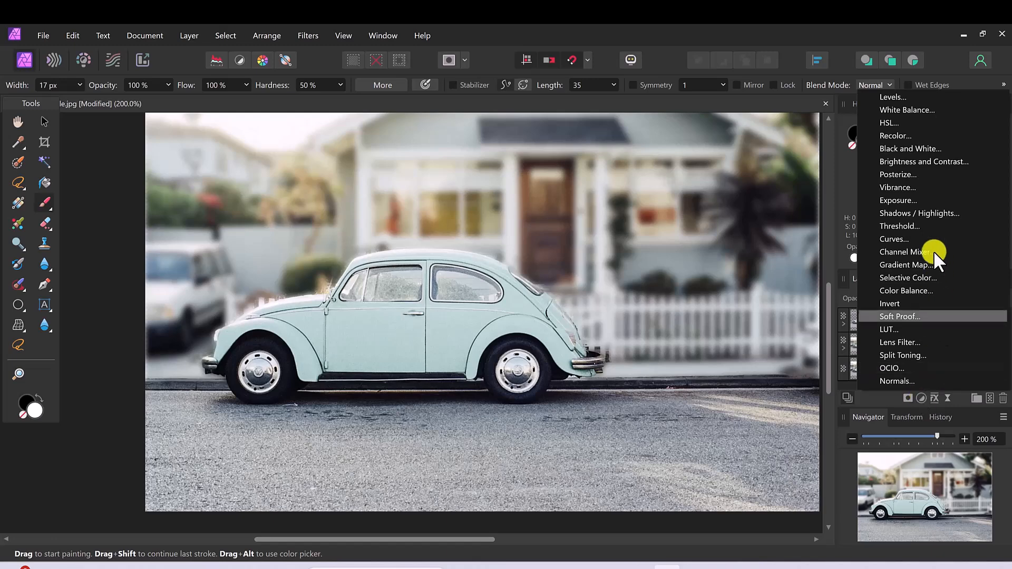
pyautogui.click(915, 161)
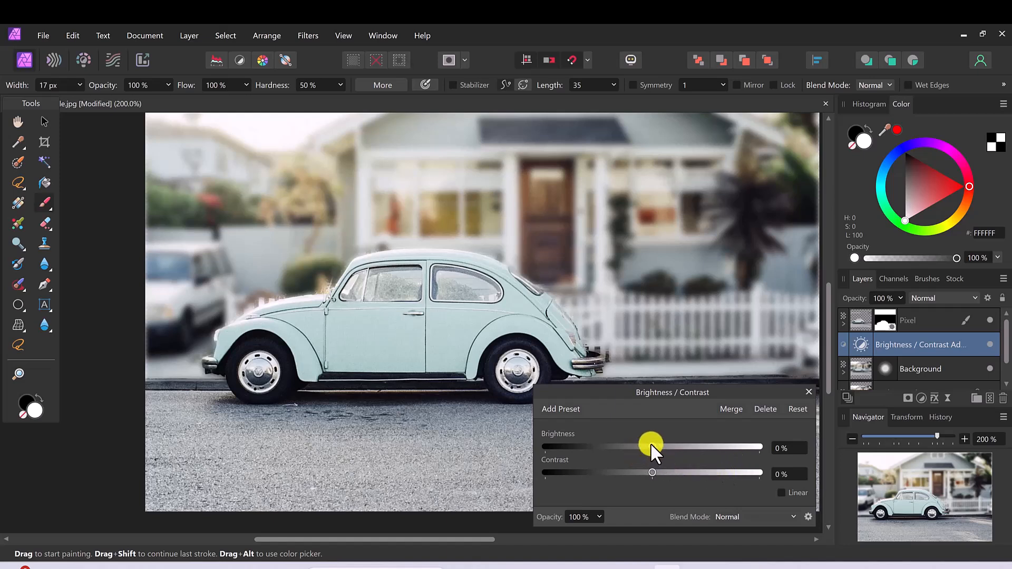
pyautogui.moveTo(651, 443); pyautogui.dragTo(613, 453)
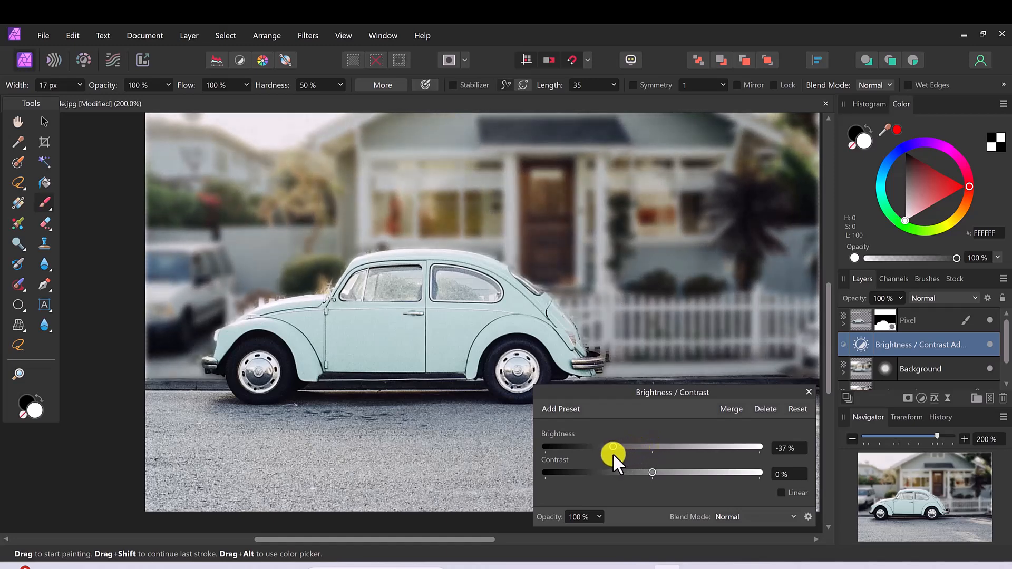
pyautogui.moveTo(612, 444)
pyautogui.mouseDown()
pyautogui.moveTo(597, 444)
pyautogui.moveTo(605, 446)
pyautogui.mouseUp()
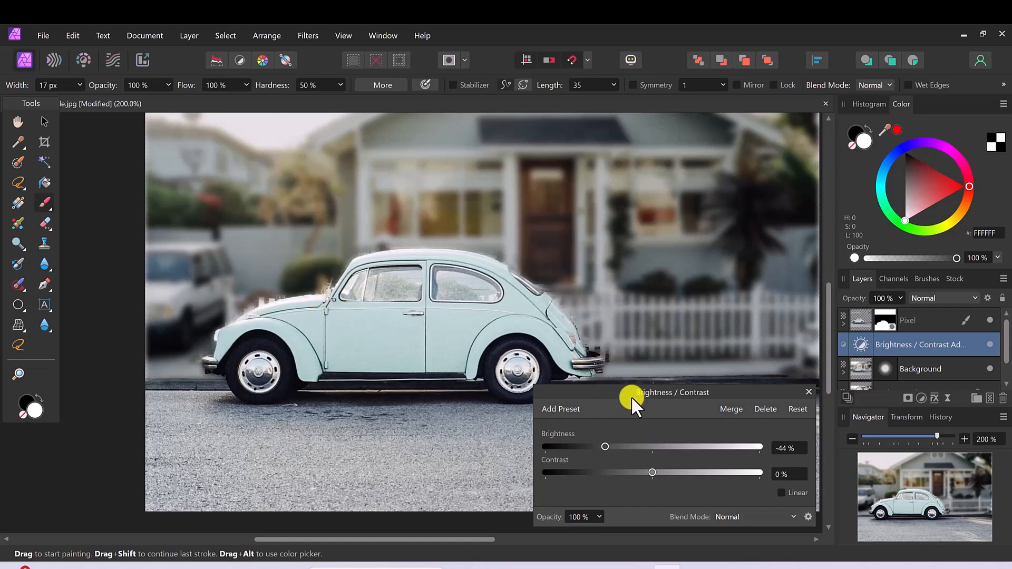
pyautogui.moveTo(602, 444)
pyautogui.mouseDown()
pyautogui.moveTo(679, 445)
pyautogui.moveTo(613, 446)
pyautogui.mouseUp()
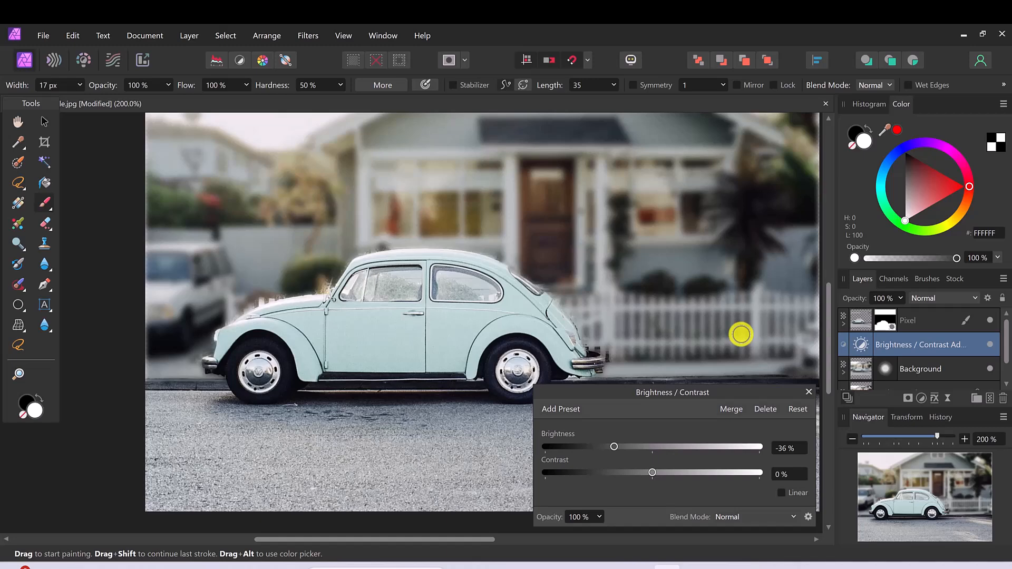
pyautogui.click(808, 390)
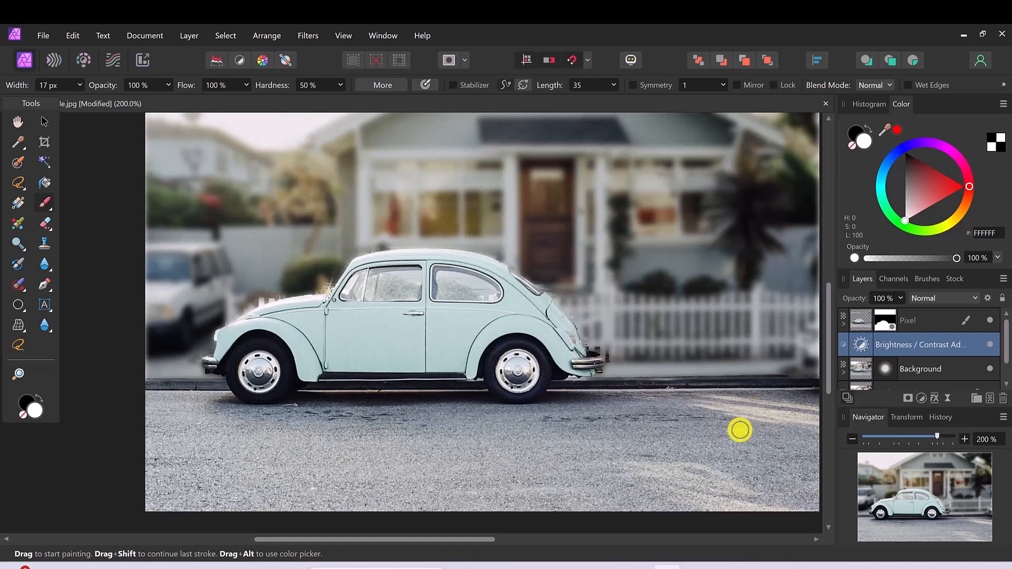